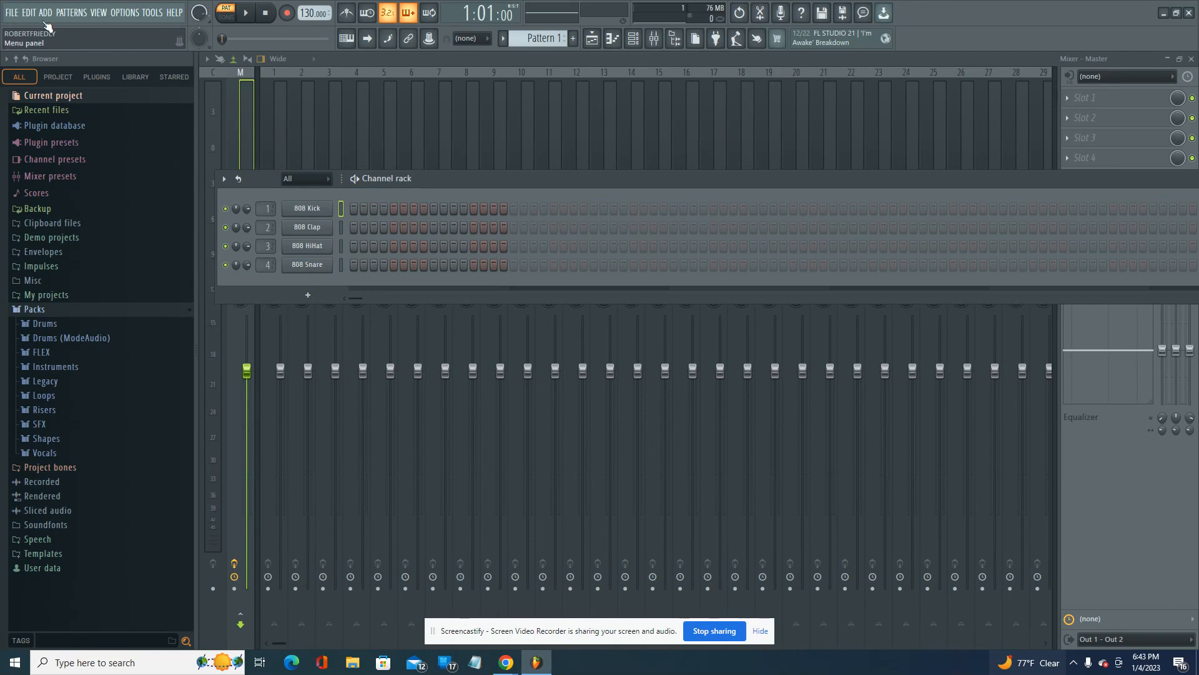
- Create a new project from the Empty template and reposition the channel rack slightly
click(13, 14)
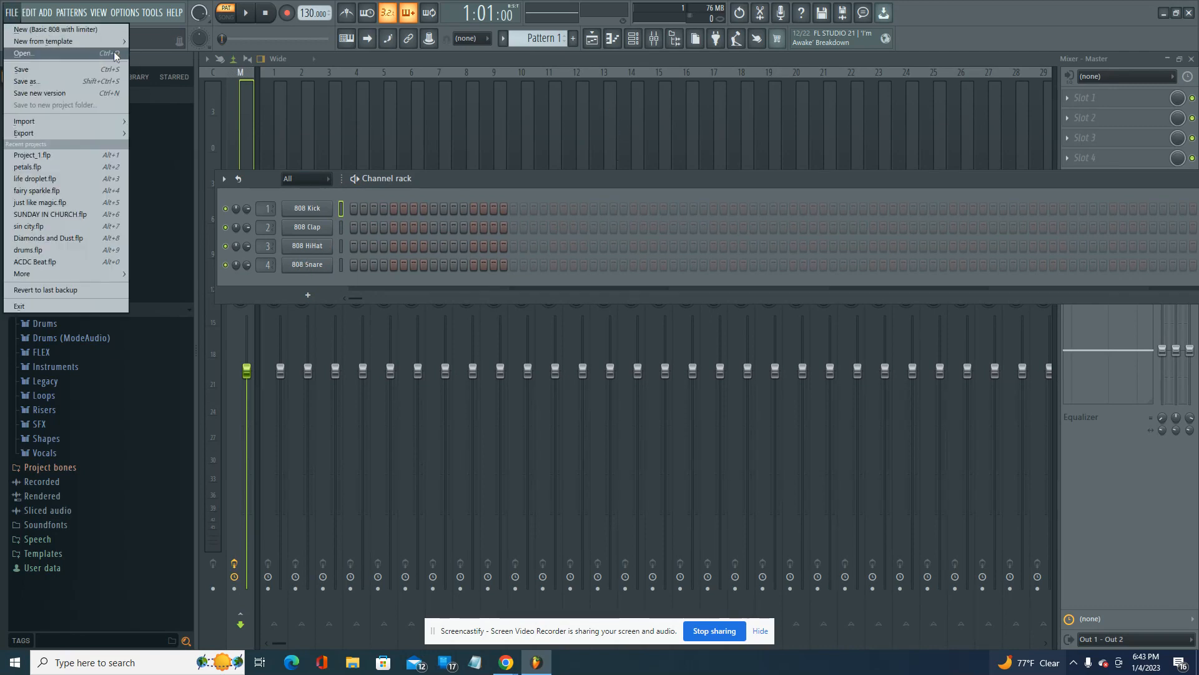
mouse_move(66, 41)
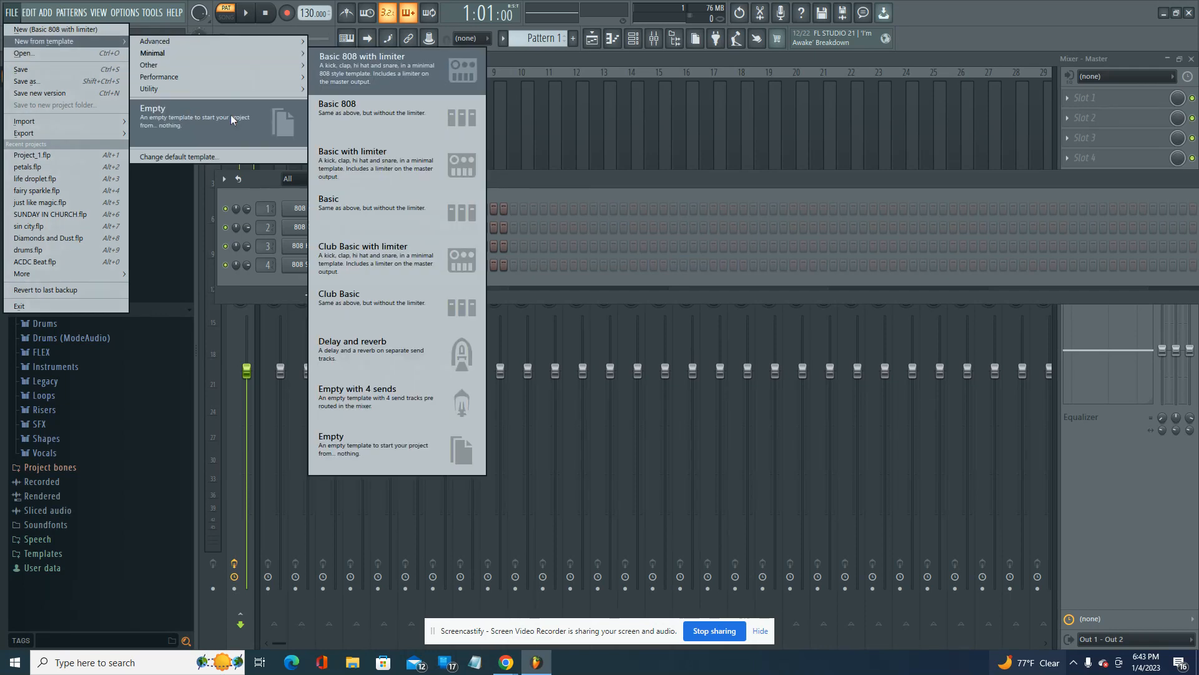
click(214, 119)
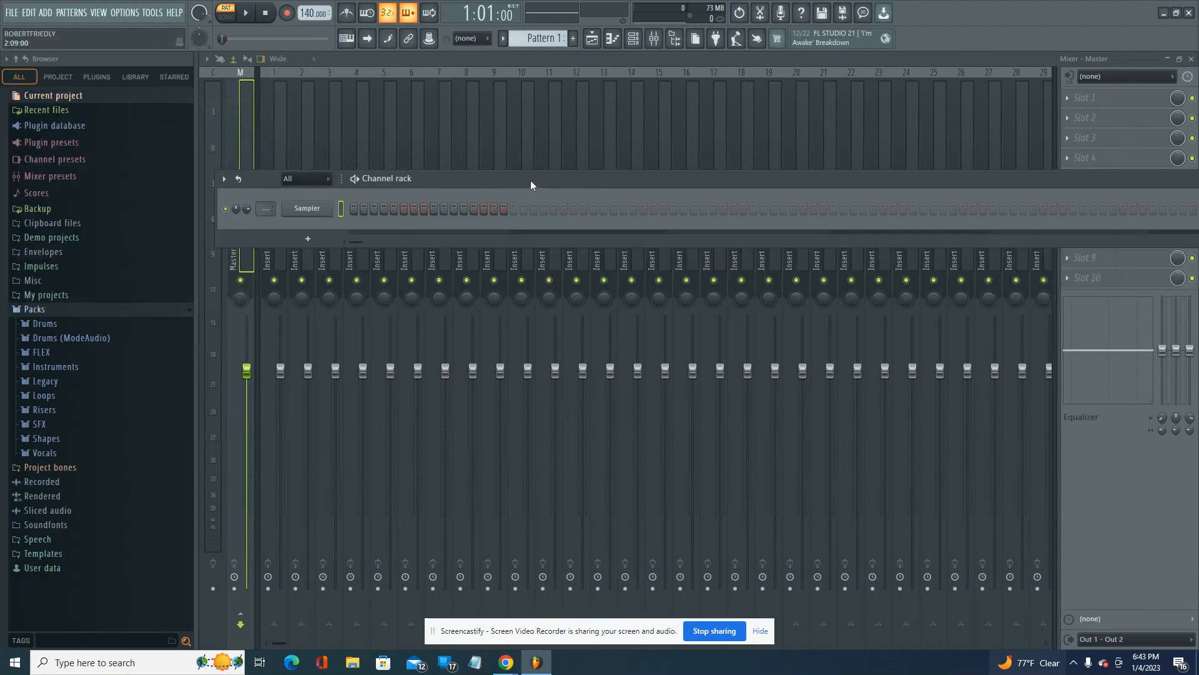
drag(531, 182, 524, 185)
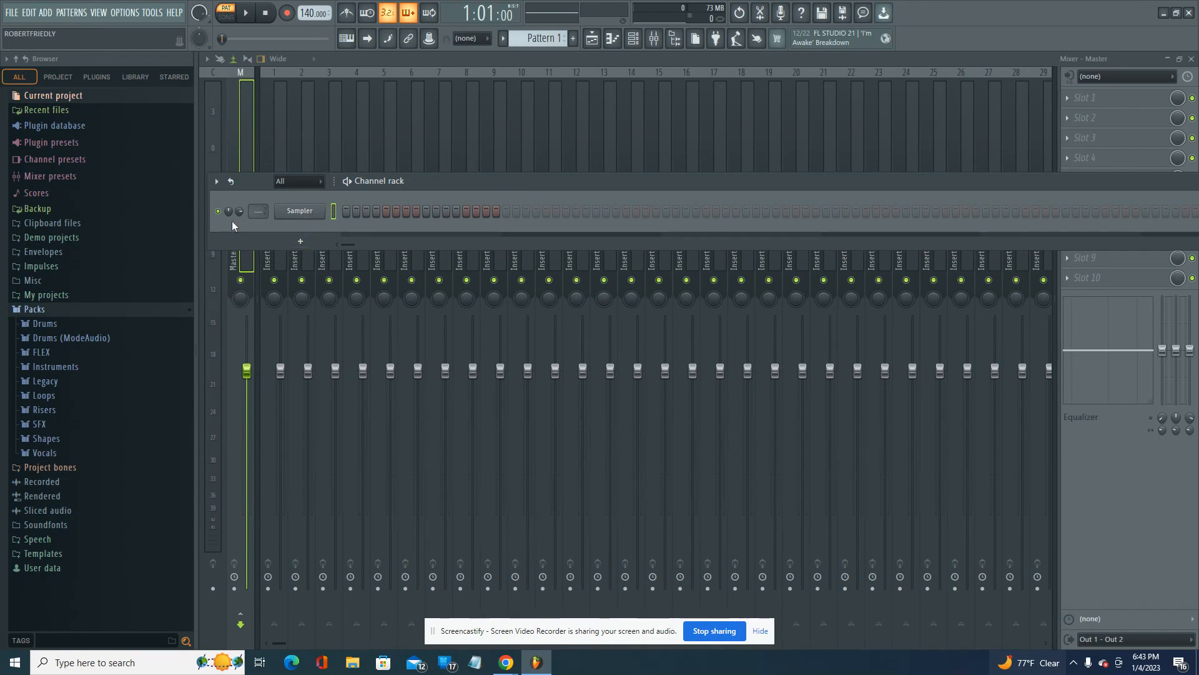
- Load the Strings Section preset from the Orchestral instruments pack onto the Sampler channel
click(35, 310)
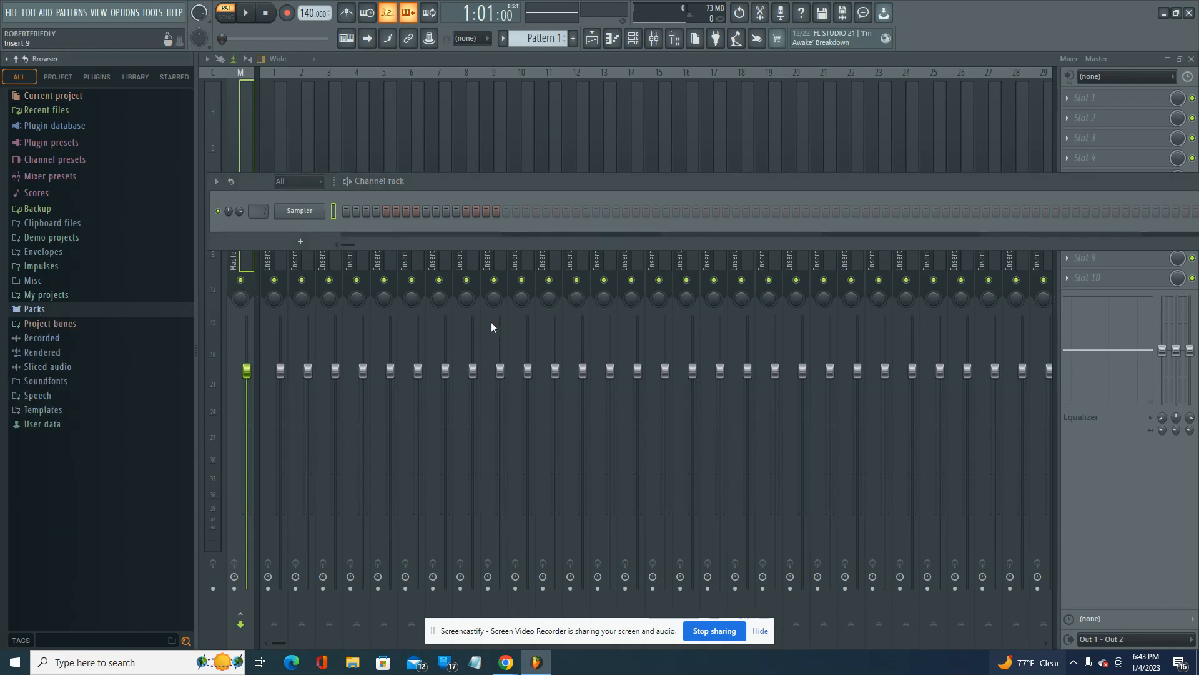
click(20, 310)
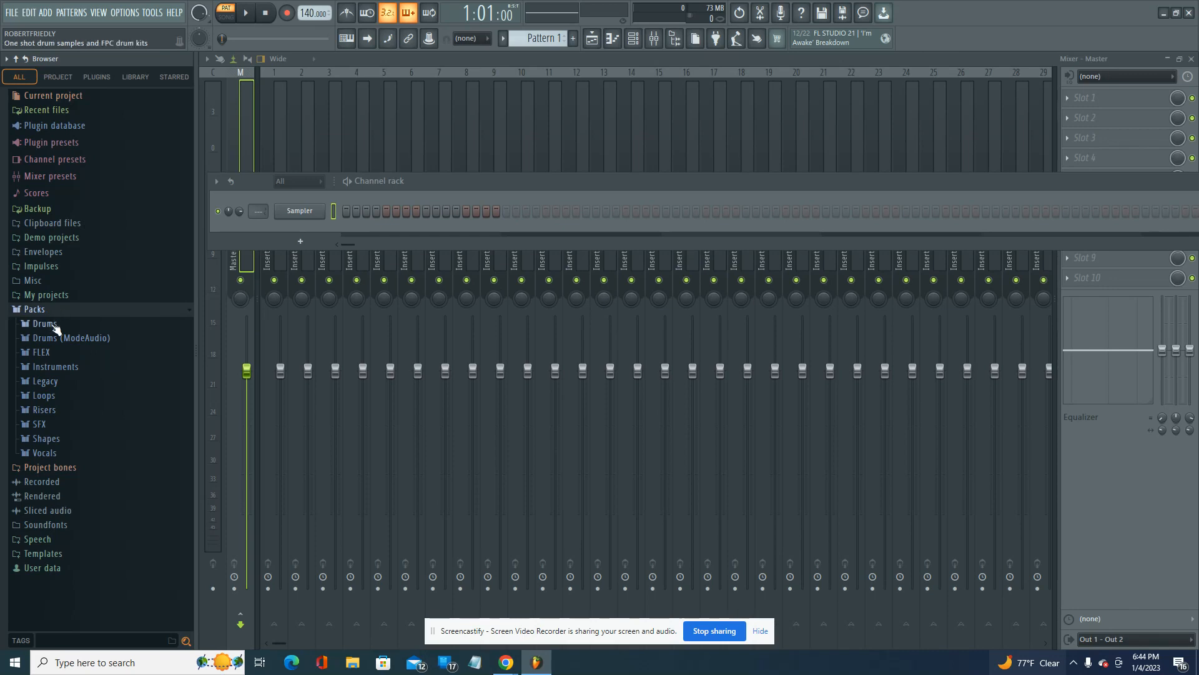
click(28, 371)
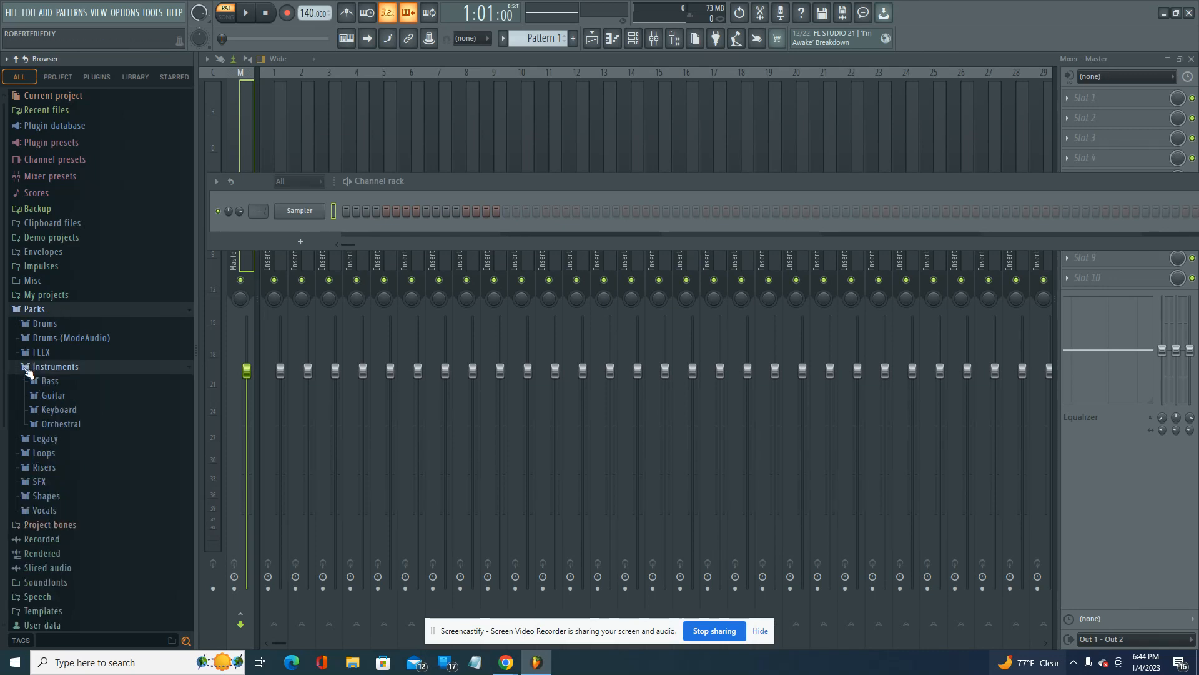
click(40, 425)
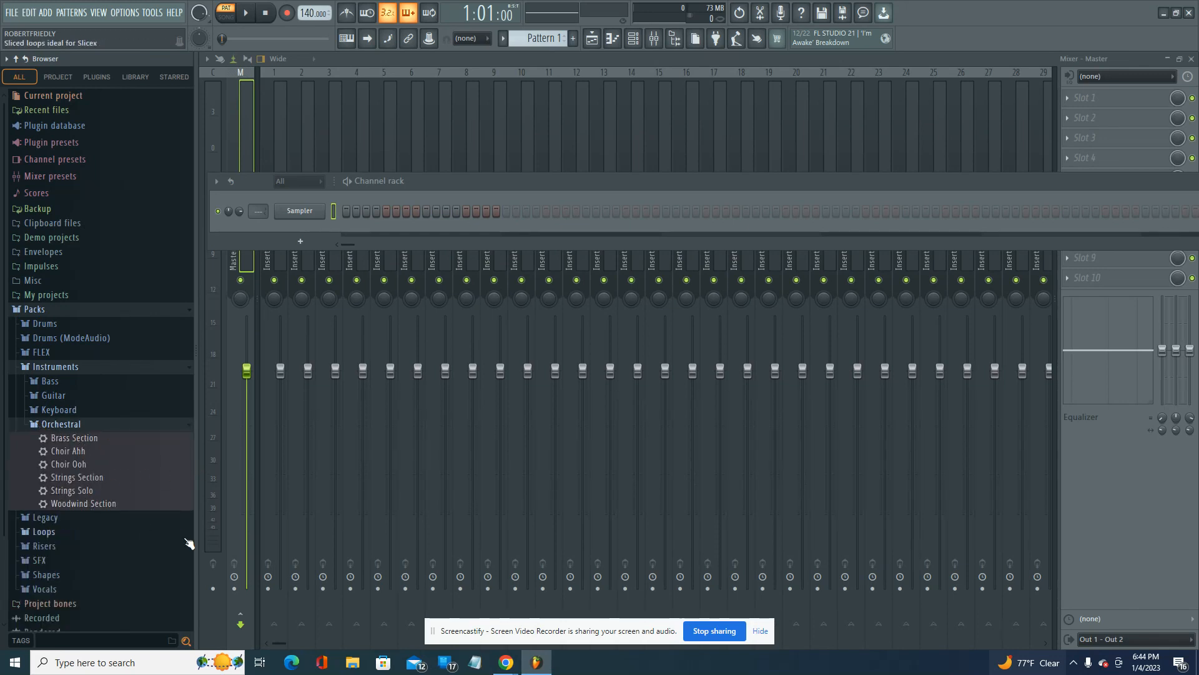
drag(77, 482, 305, 213)
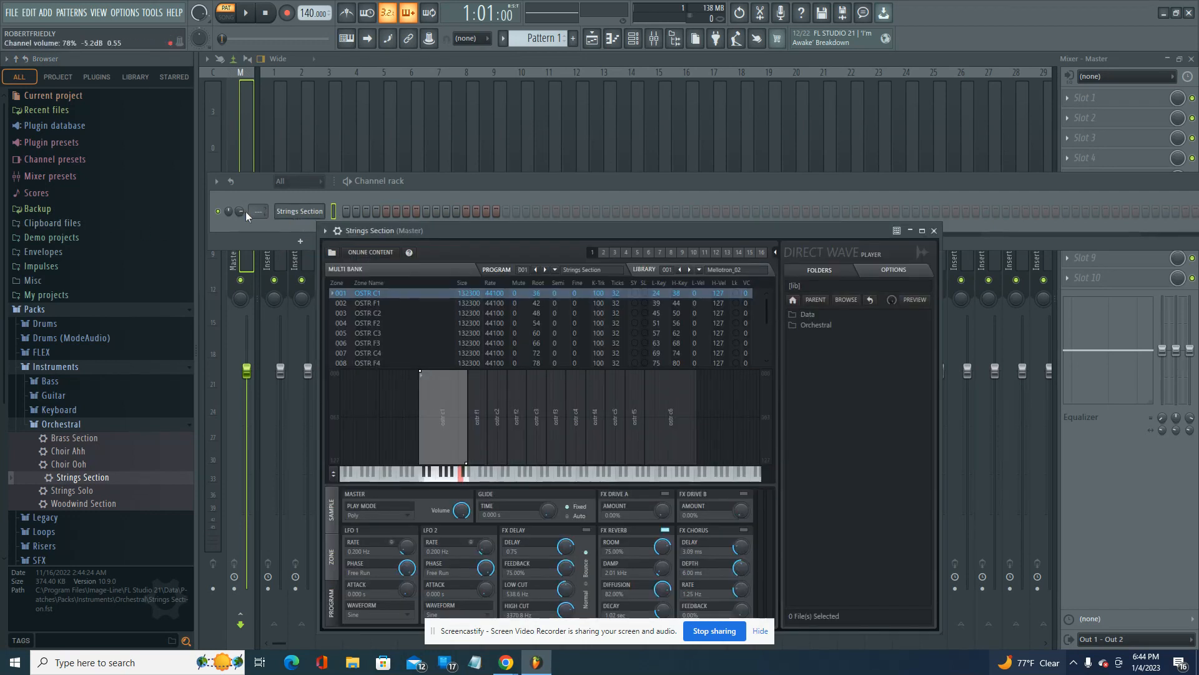
- Route the Strings Section channel to mixer track 7 and name that track after the channel
scroll(261, 212, up, 6)
scroll(262, 212, up, 1)
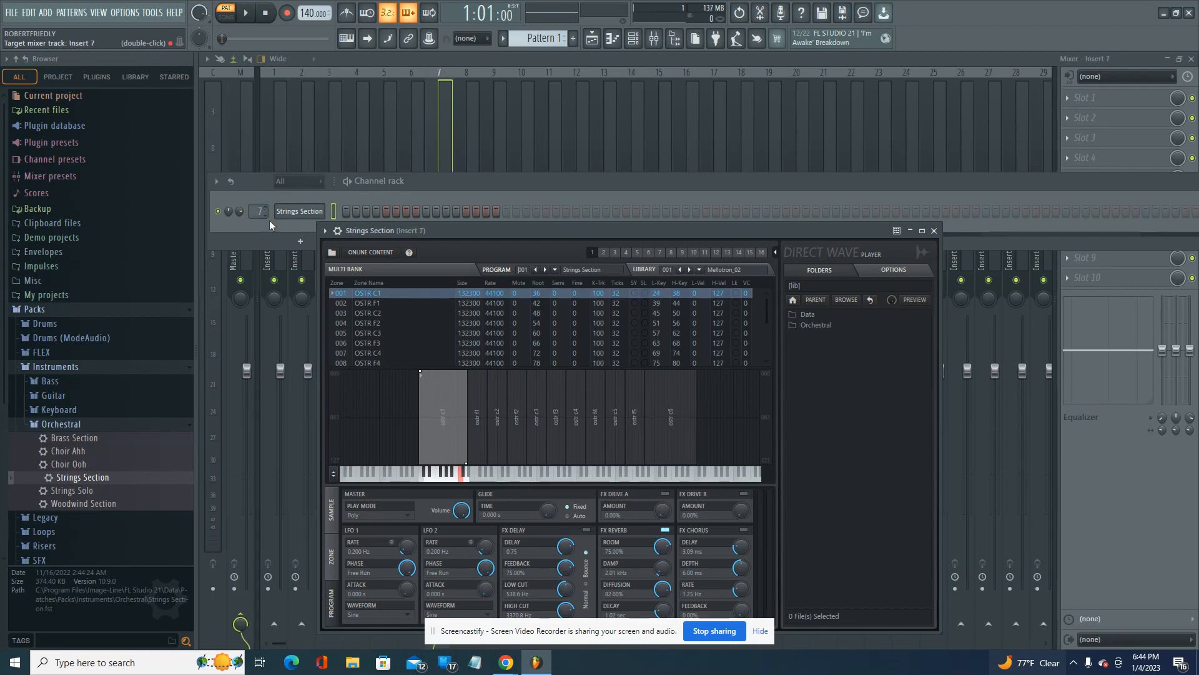
click(446, 186)
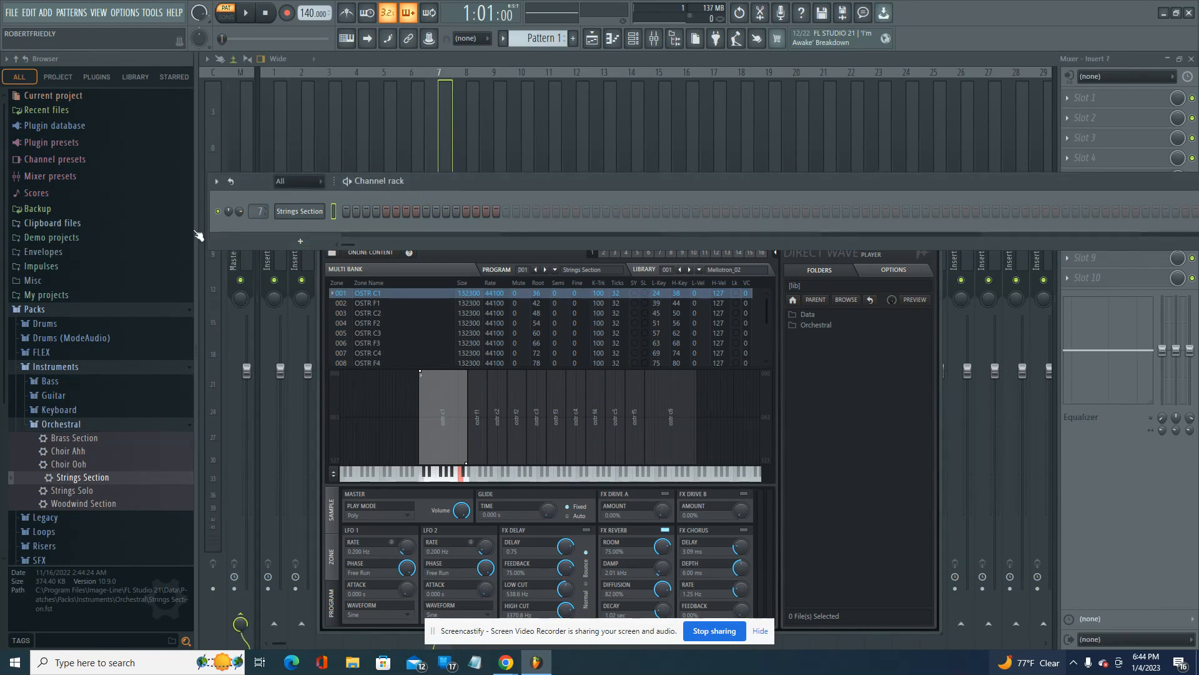
scroll(262, 211, down, 3)
scroll(267, 211, up, 3)
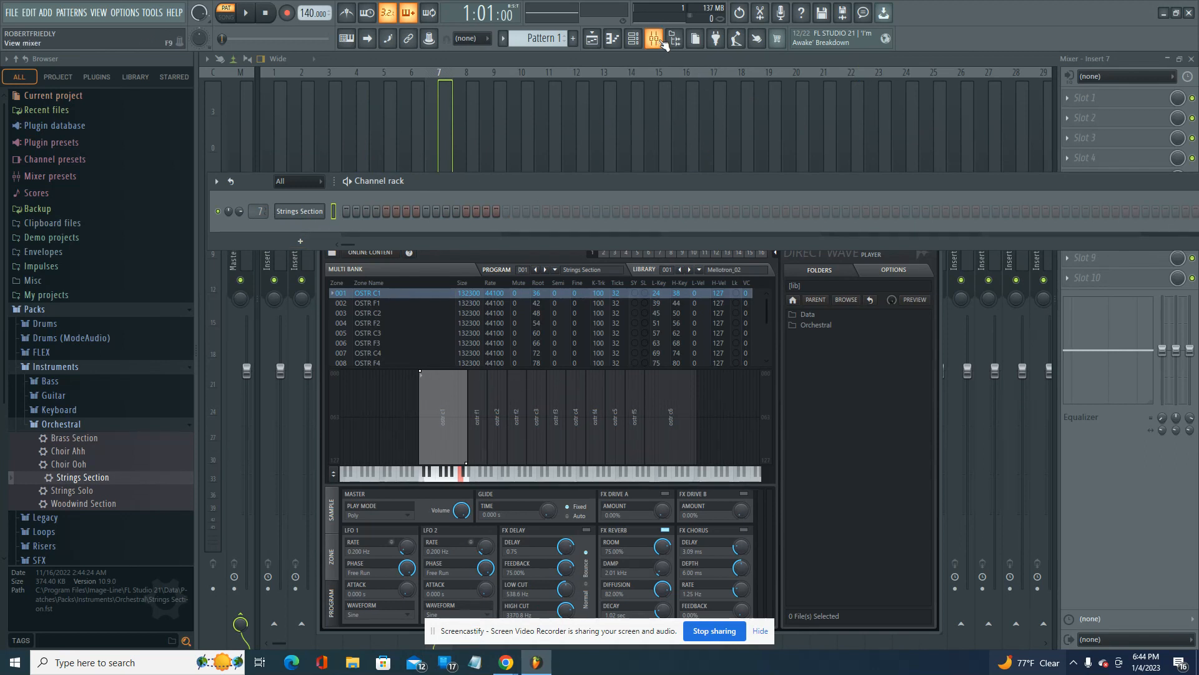
click(664, 43)
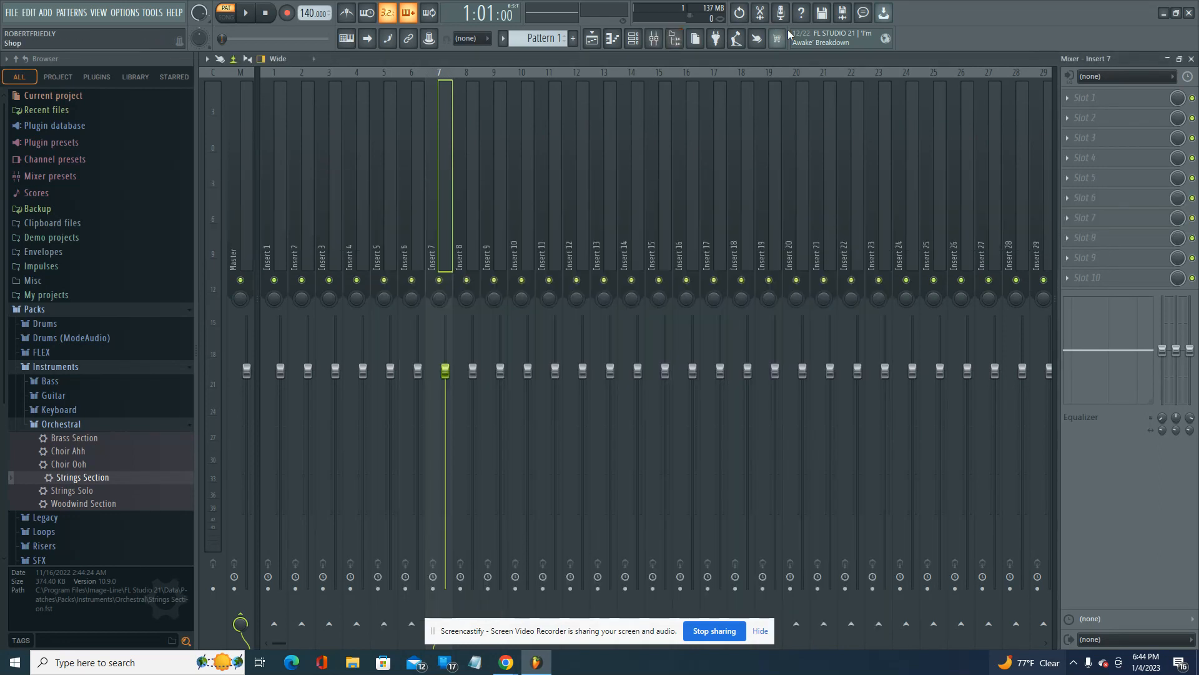
key(ctrl+l)
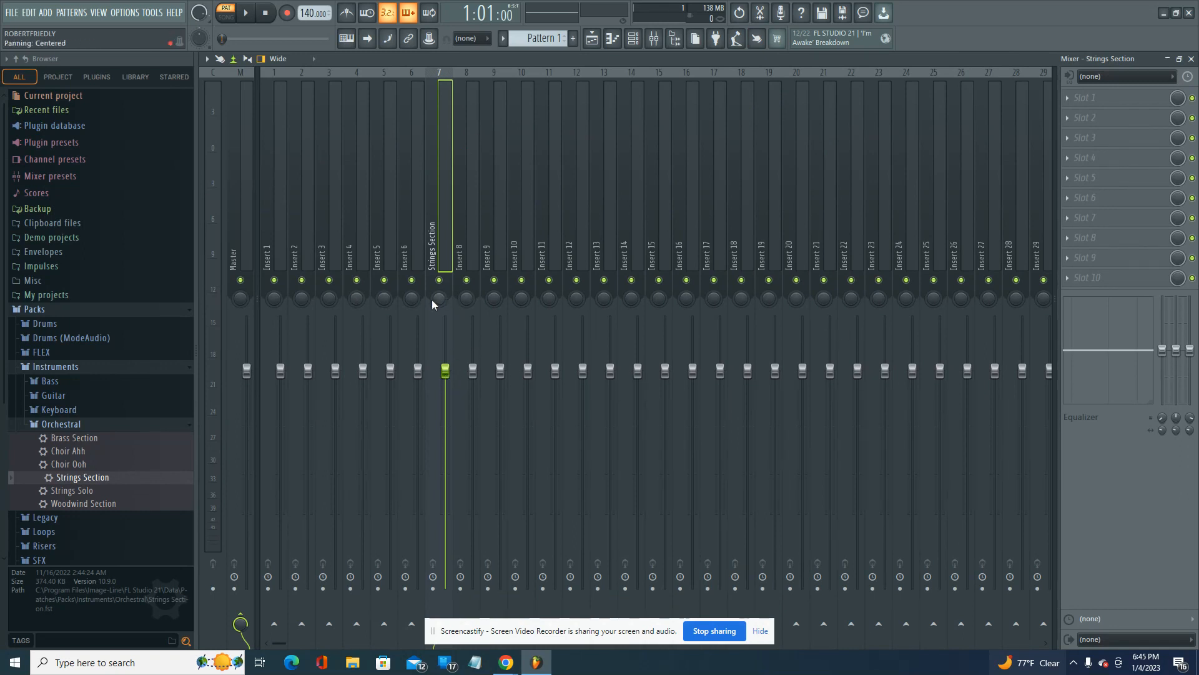
- Add Fruity Reeverb 2 to the first effect slot of the Strings Section mixer track
drag(443, 298, 502, 233)
drag(472, 329, 495, 301)
click(1085, 98)
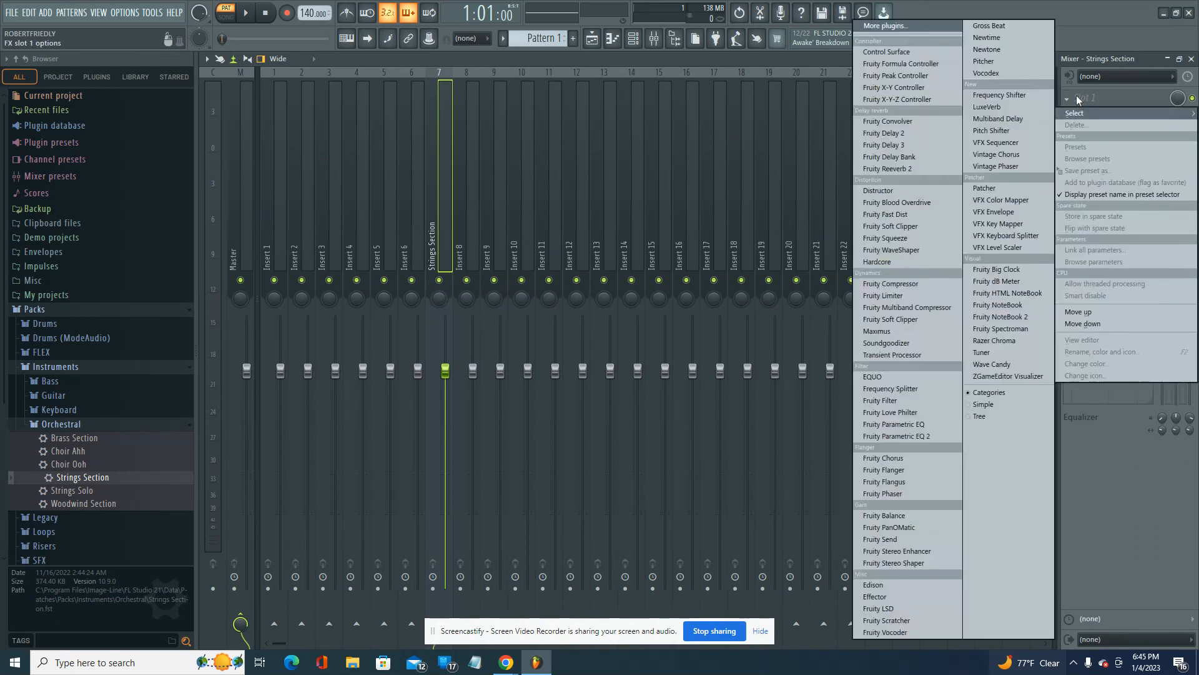
click(900, 168)
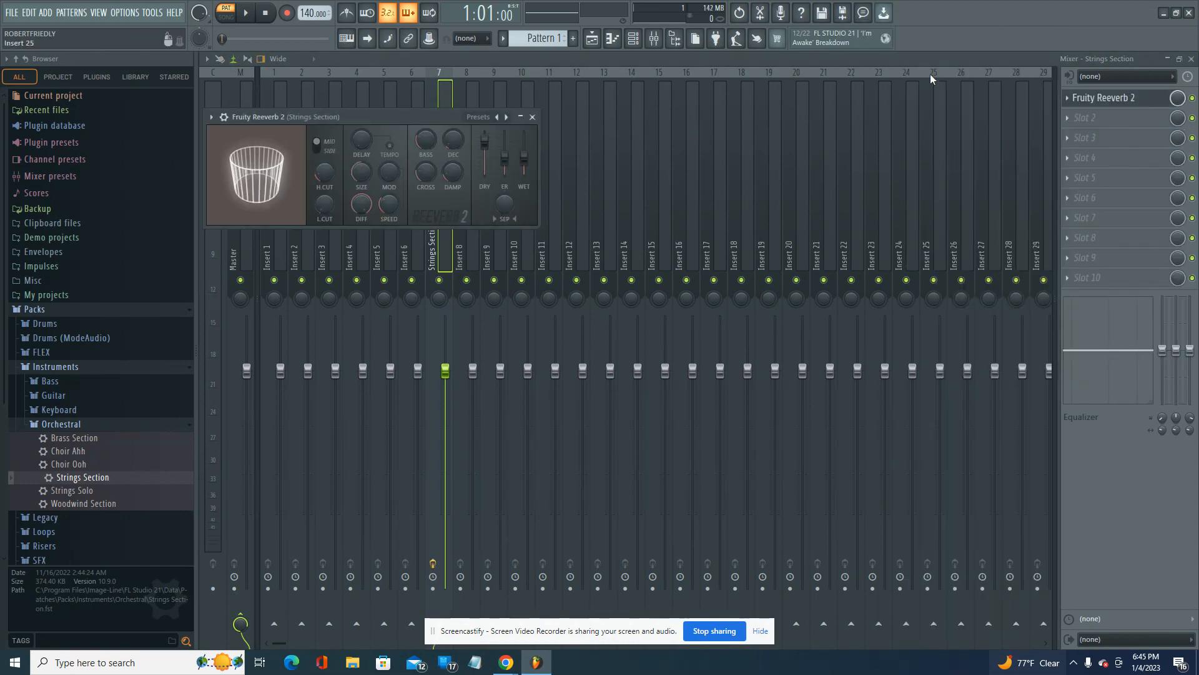
- Open the Strings Section's piano roll and draw a half-bar C5 note at the start of bar 1
click(633, 39)
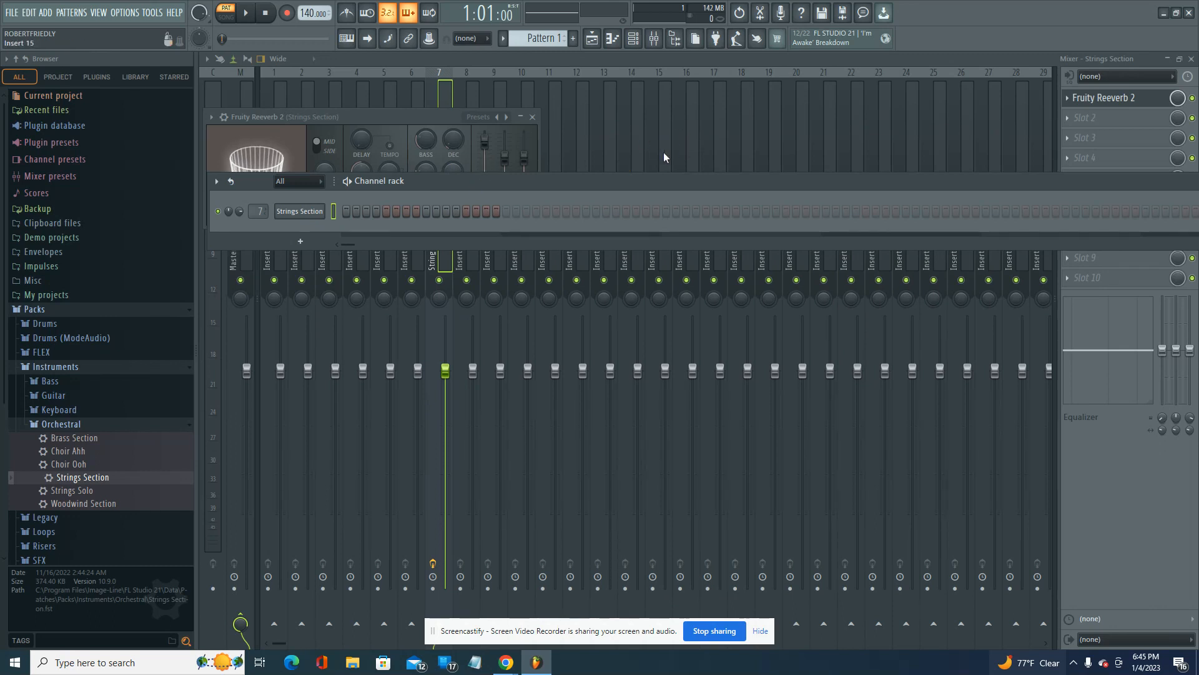
click(616, 43)
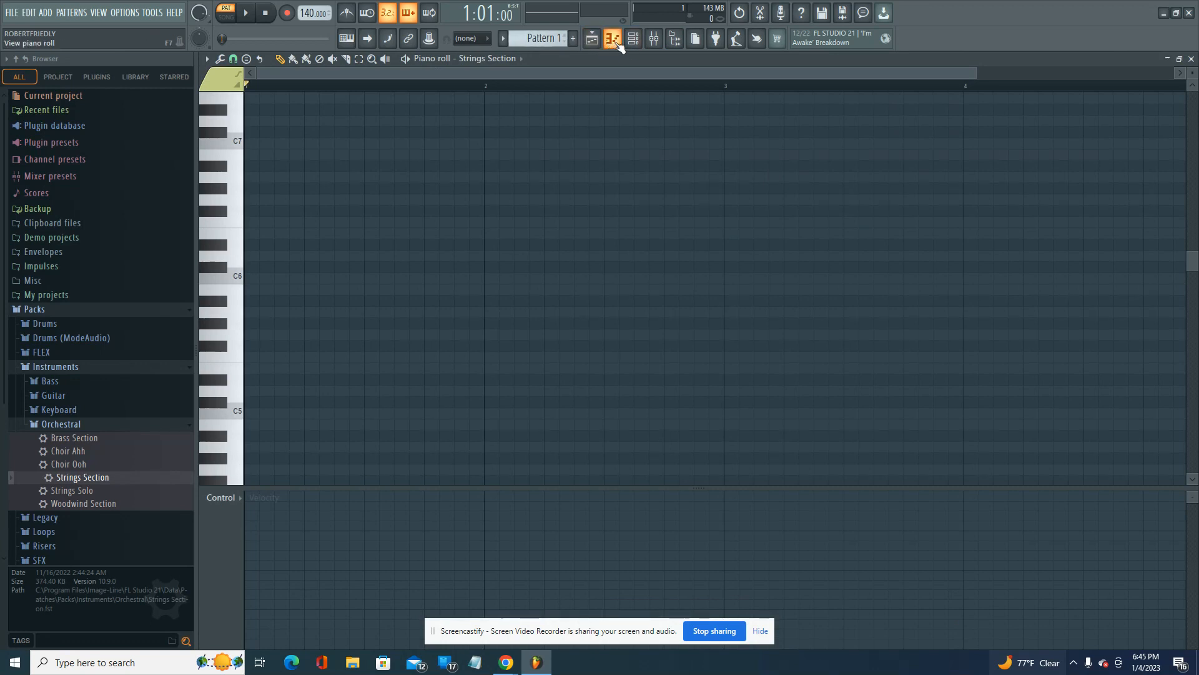
click(253, 414)
drag(270, 413, 362, 420)
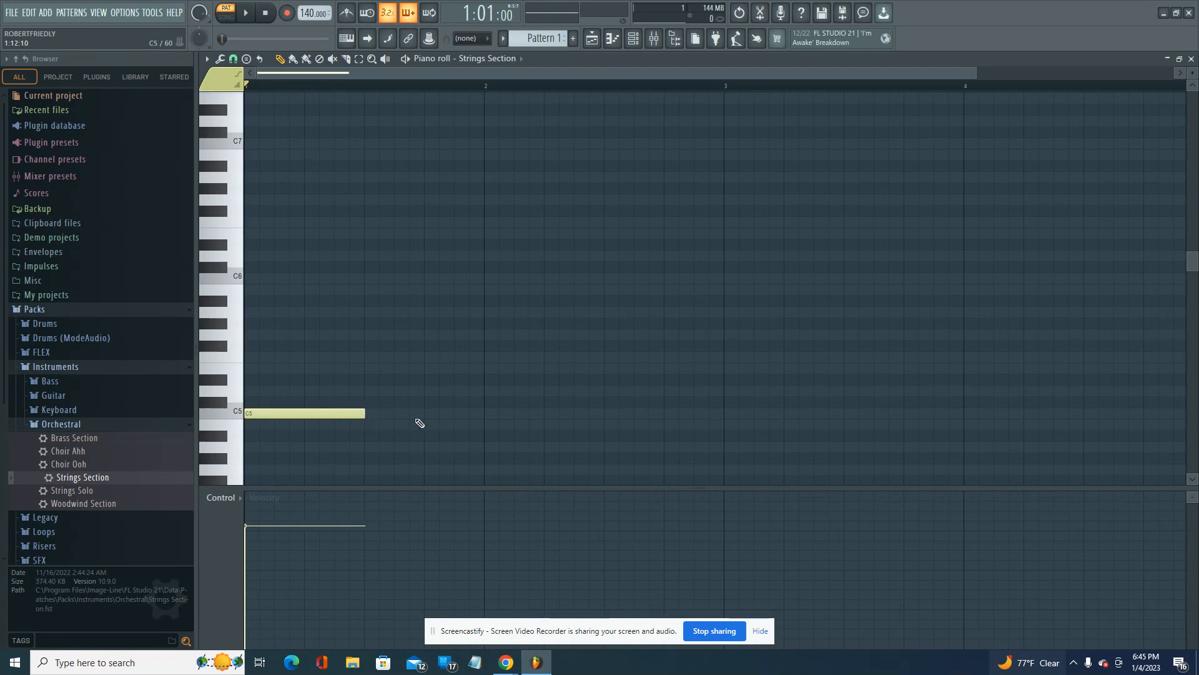
- Stack half-bar E5, G5 and C6 notes above the C5 note, all aligned to the start of bar 1
click(247, 381)
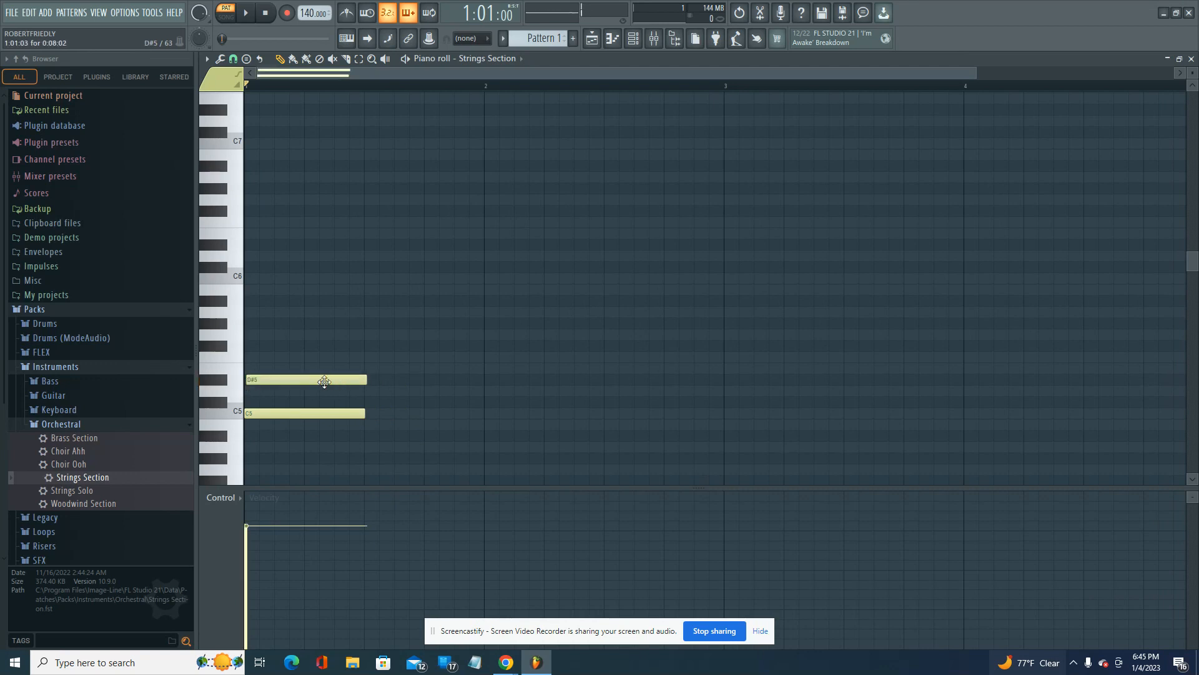
drag(316, 377, 320, 357)
drag(315, 387, 316, 360)
click(259, 336)
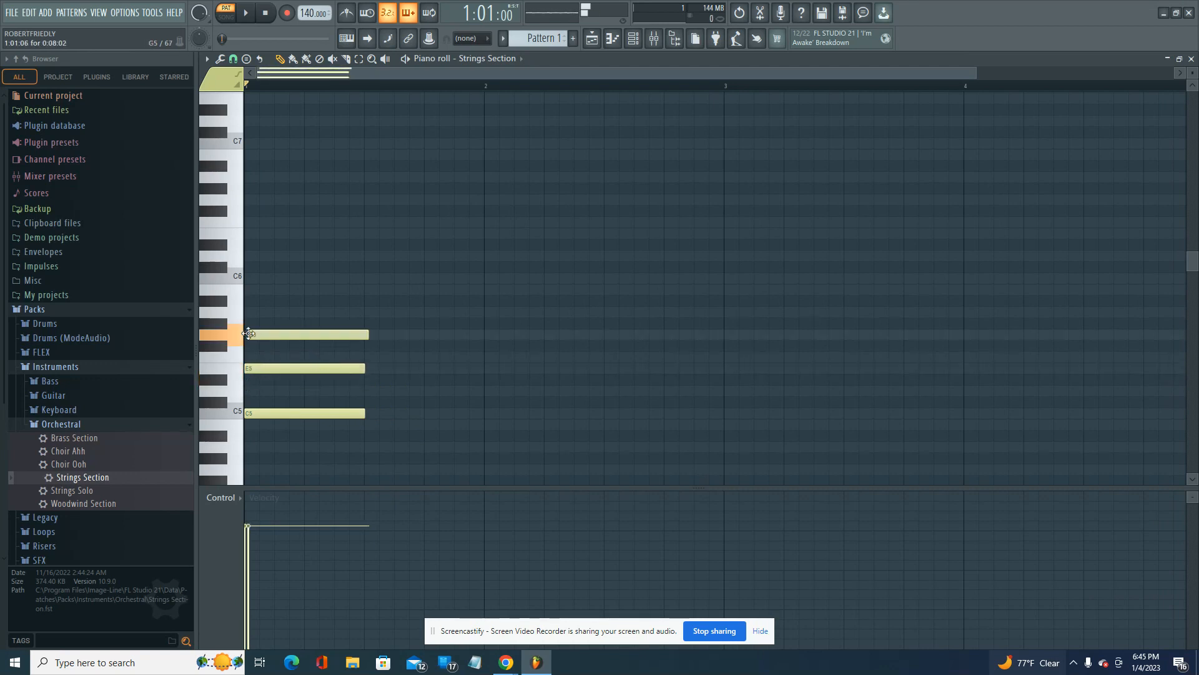
click(305, 334)
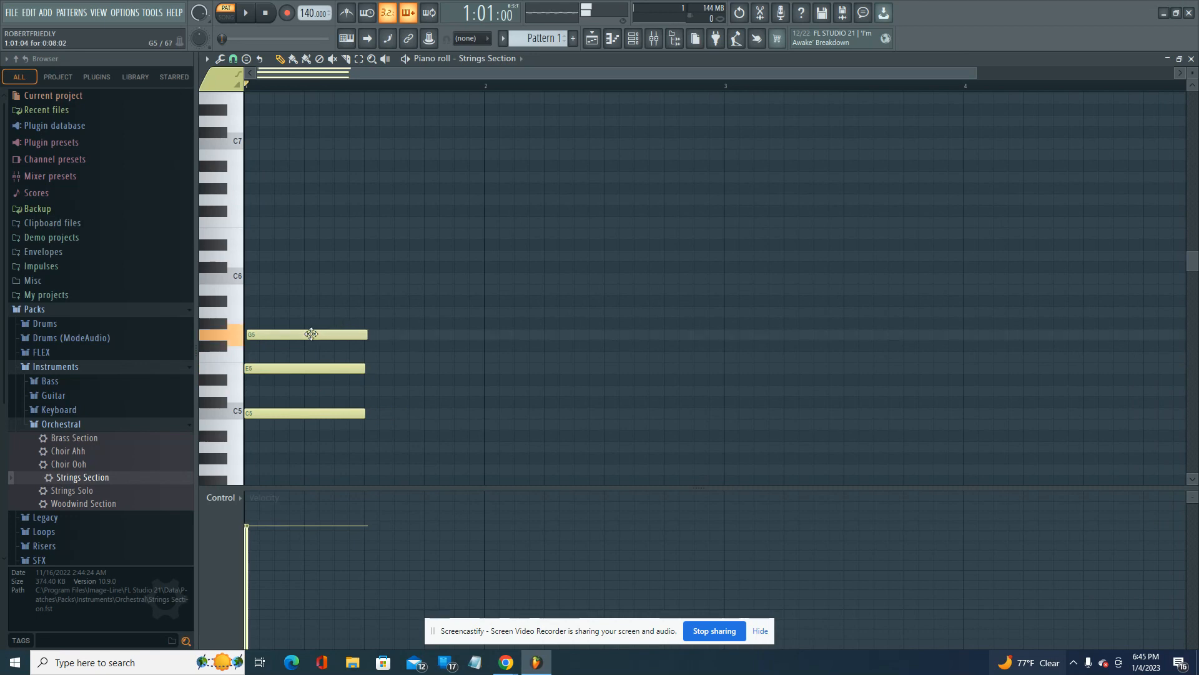
click(250, 279)
click(311, 276)
drag(312, 276, 308, 276)
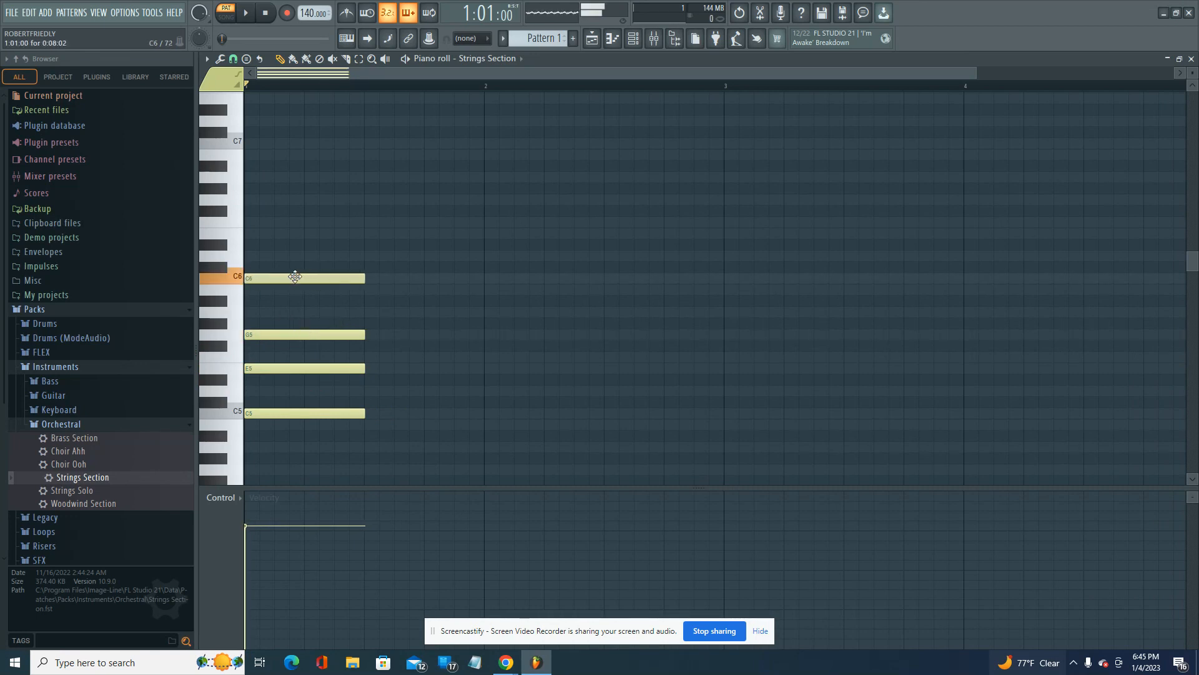
- Play back the chord, stop it, and set the project tempo to 90 BPM
click(252, 17)
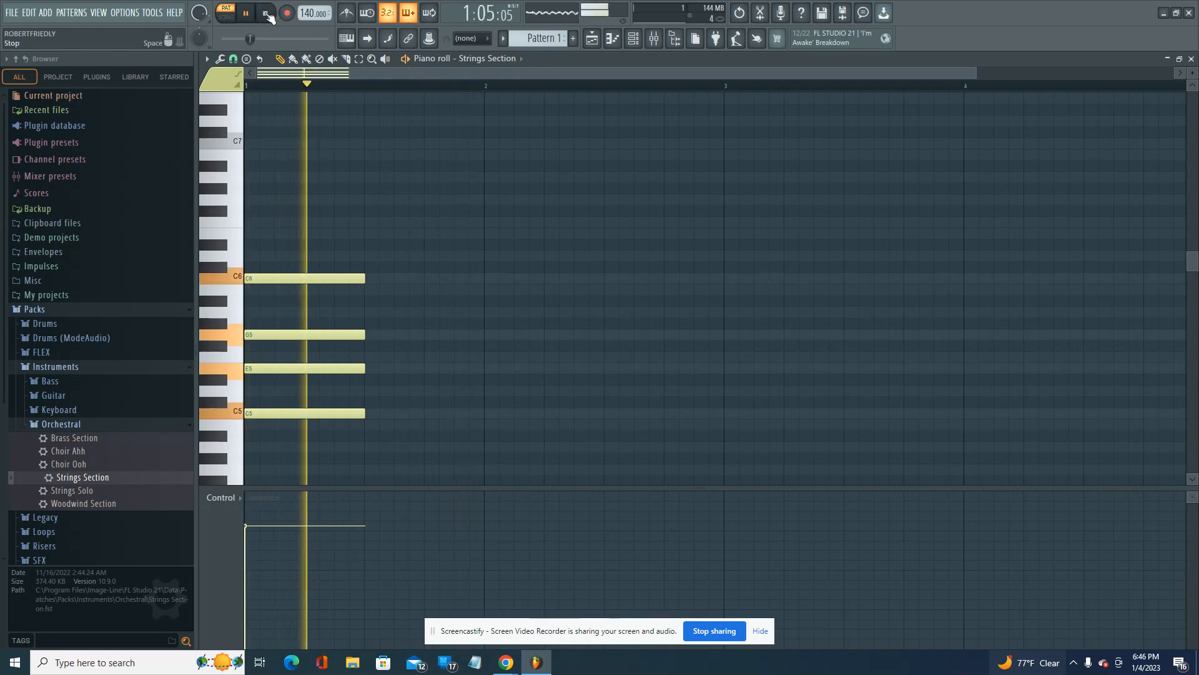
click(268, 15)
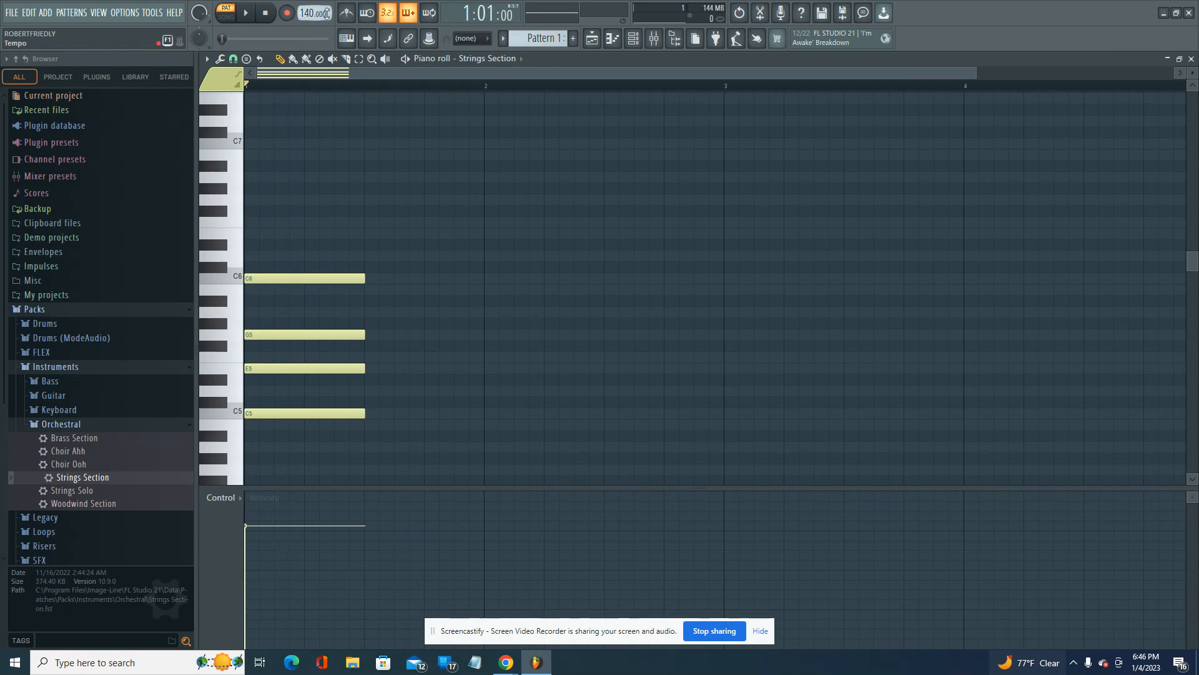
right_click(319, 13)
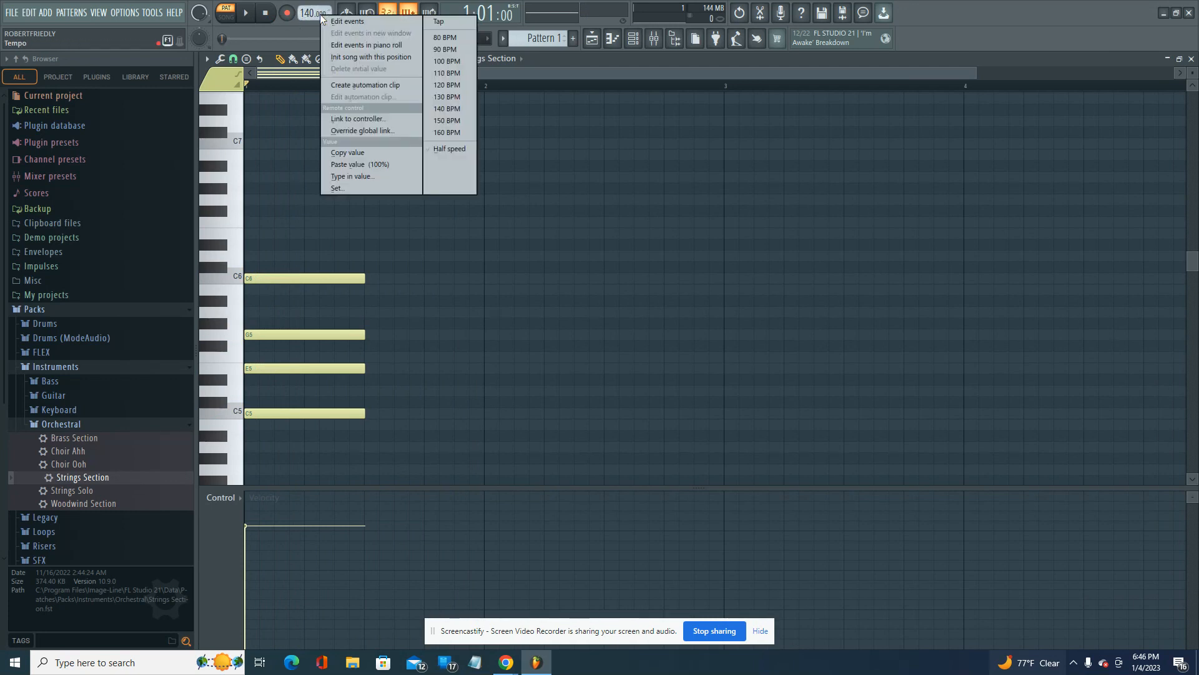
click(451, 50)
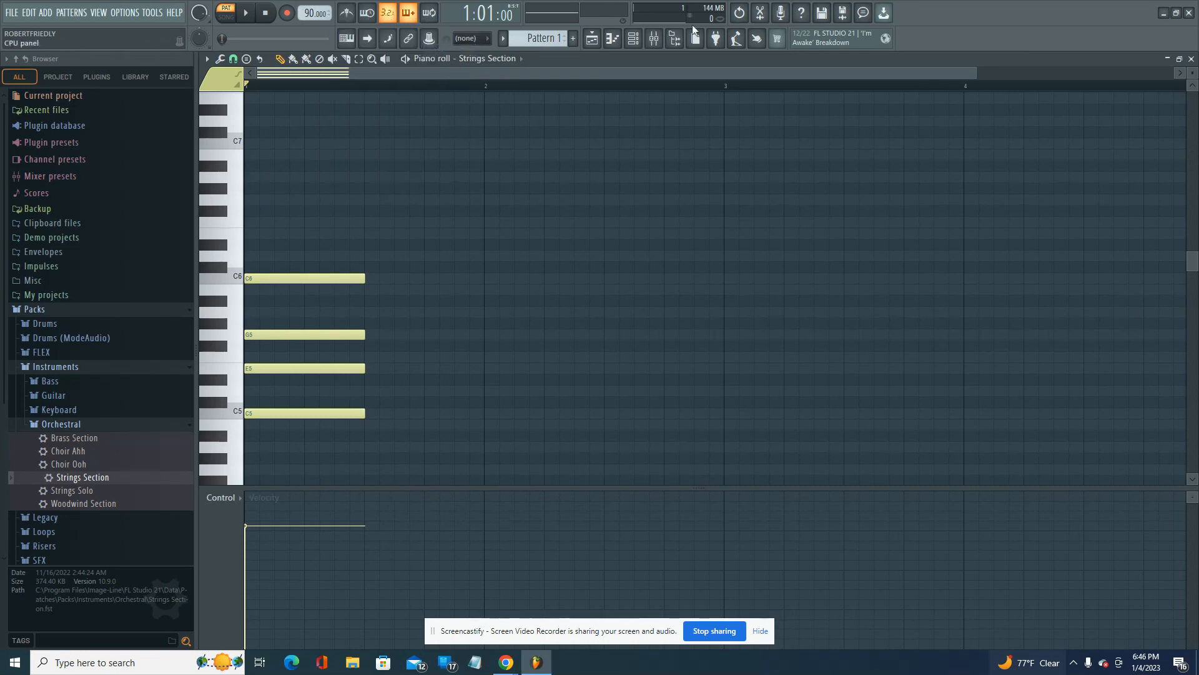
- Duplicate the C chord into the second half of bar 1 and transpose the copy down to G4, B4, D5 and G5
click(359, 59)
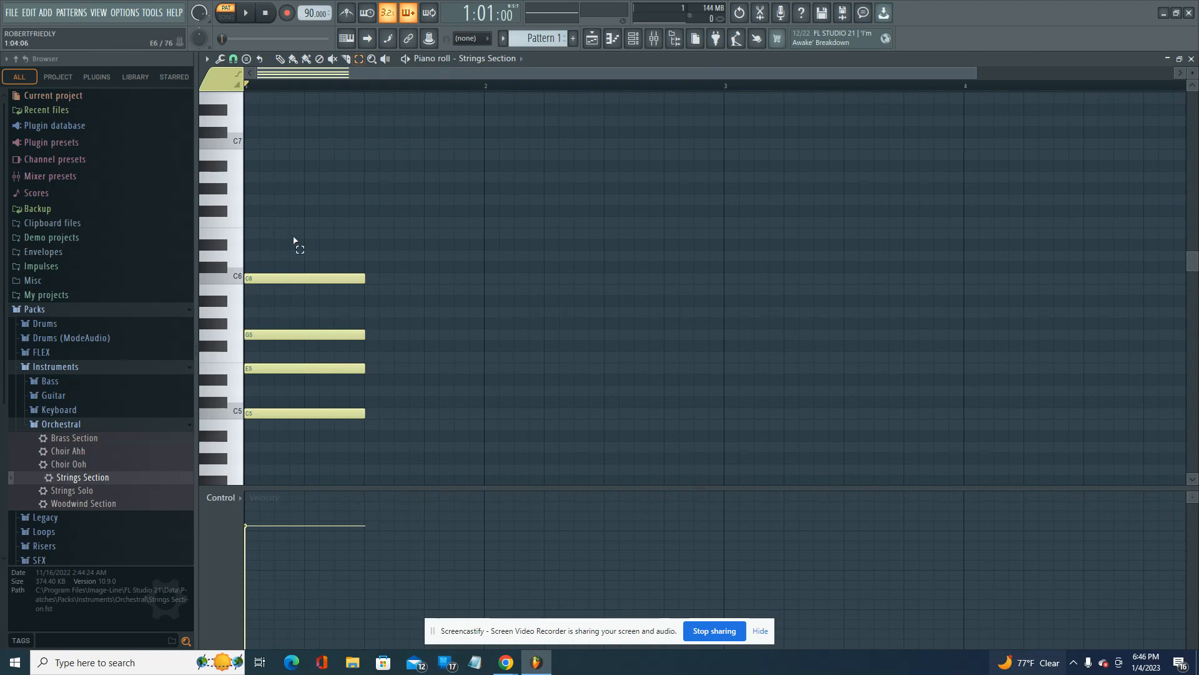
drag(294, 239, 328, 480)
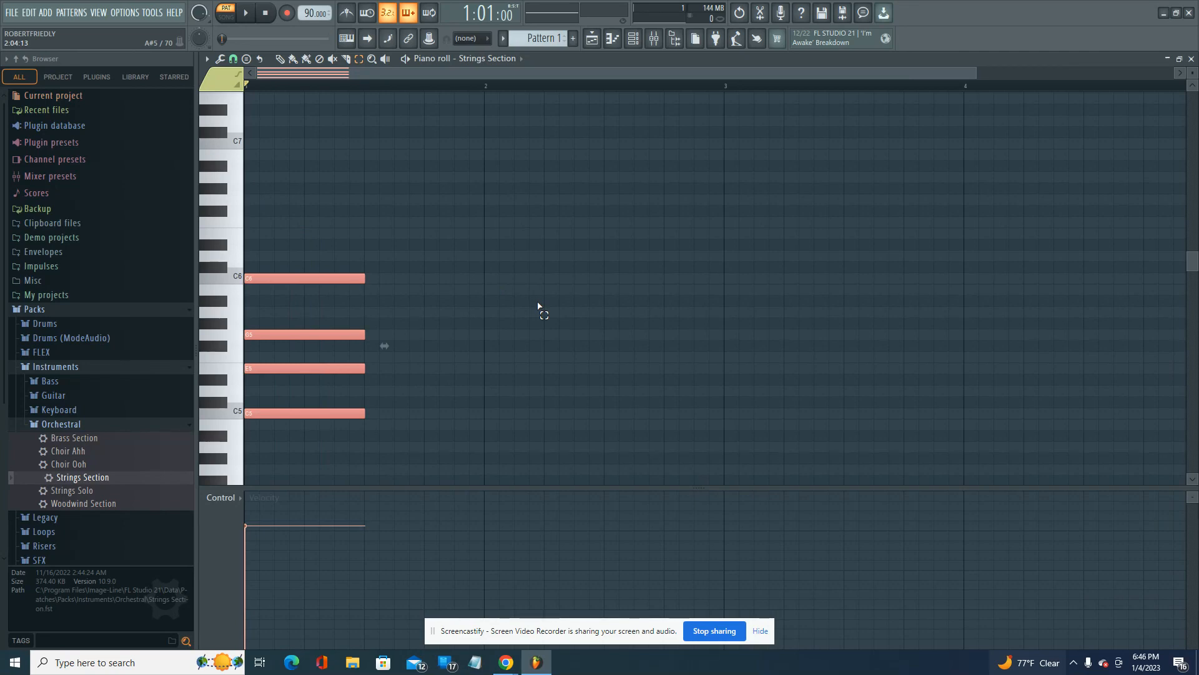
key(ctrl+b)
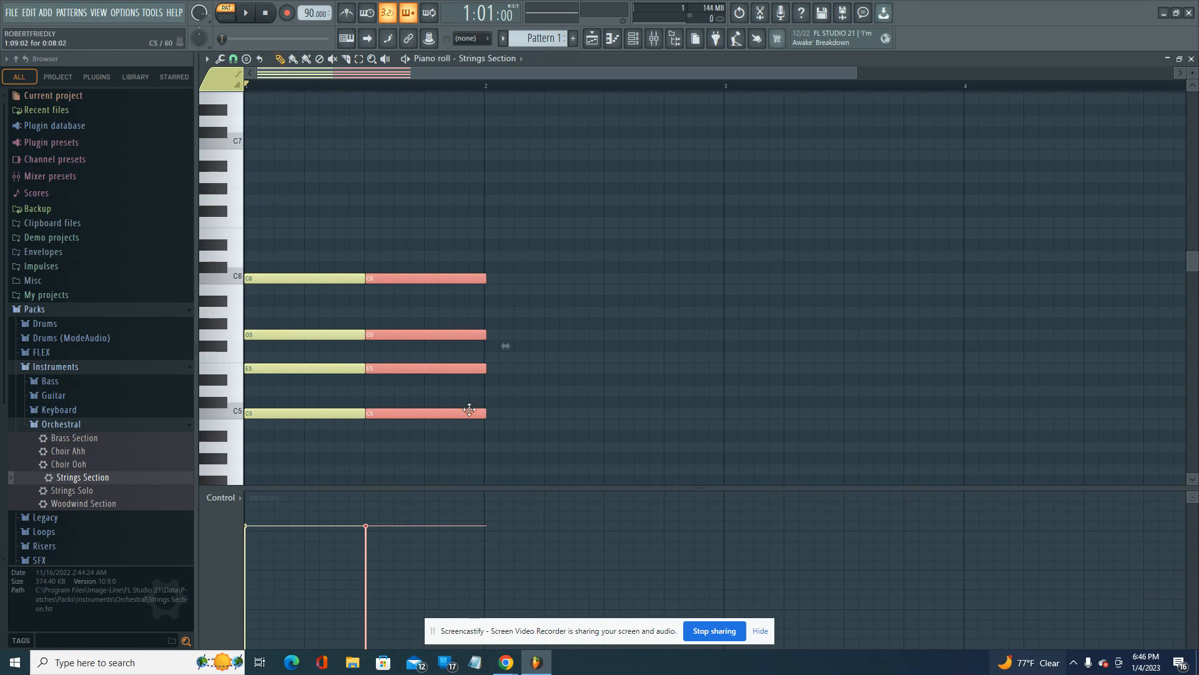
drag(398, 276, 397, 338)
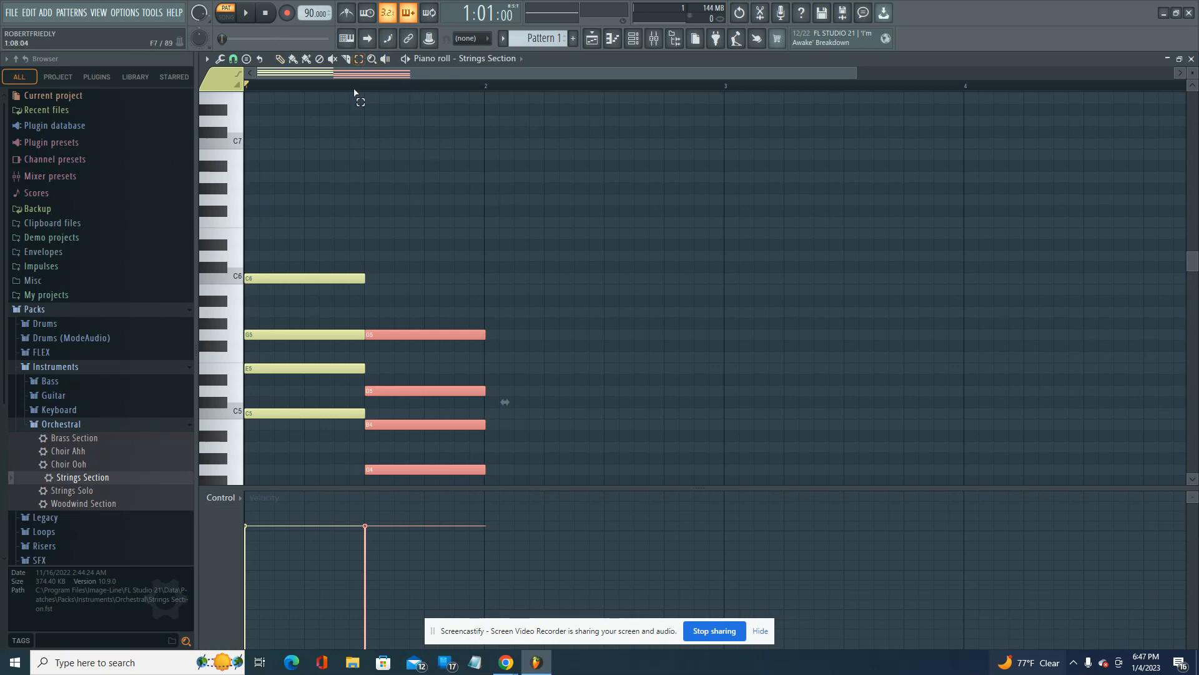
click(421, 181)
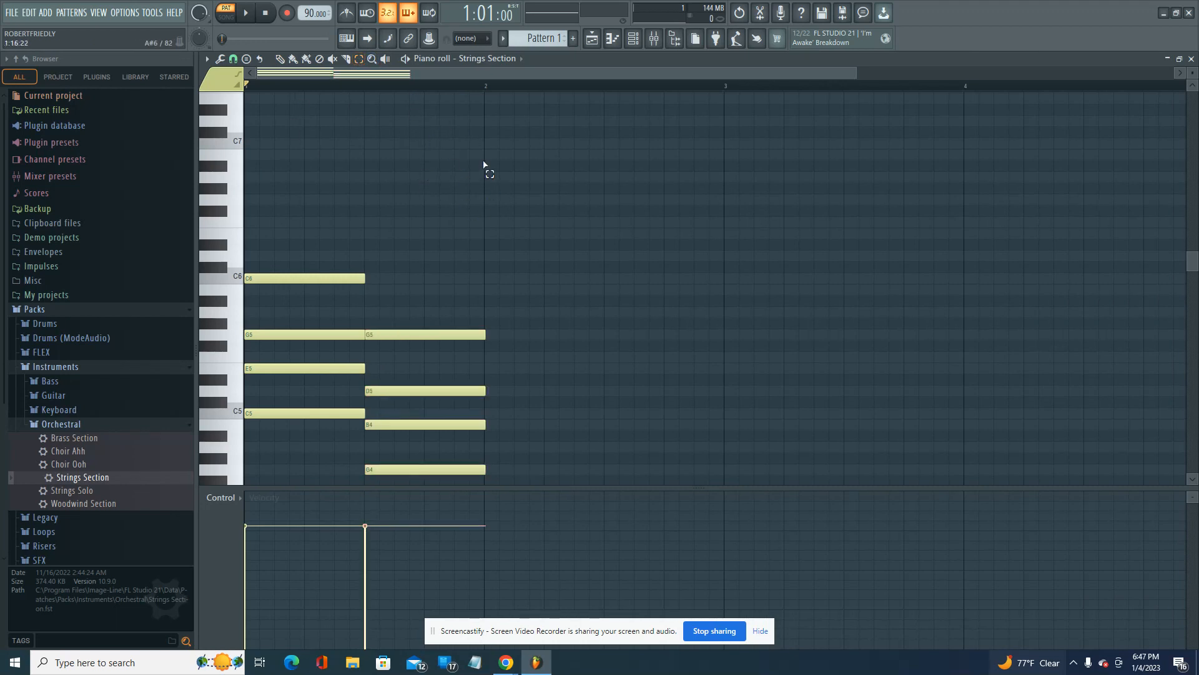
- Play the two-chord pattern from the start, stop it, and play it again
click(247, 13)
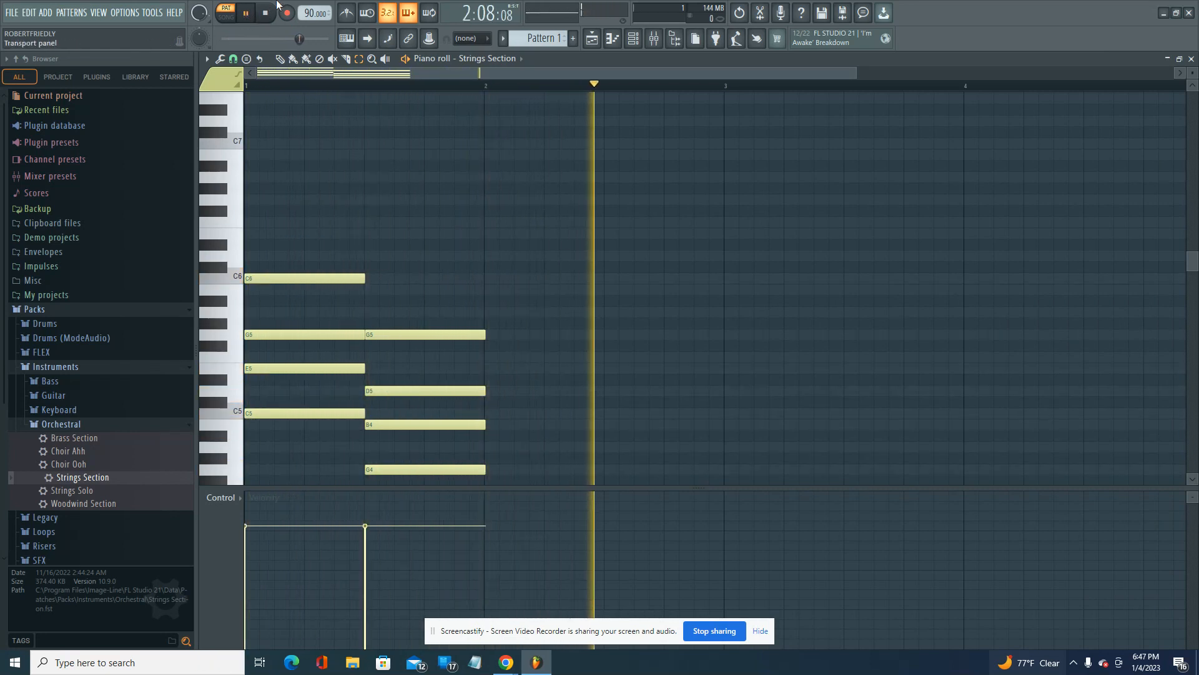
click(267, 13)
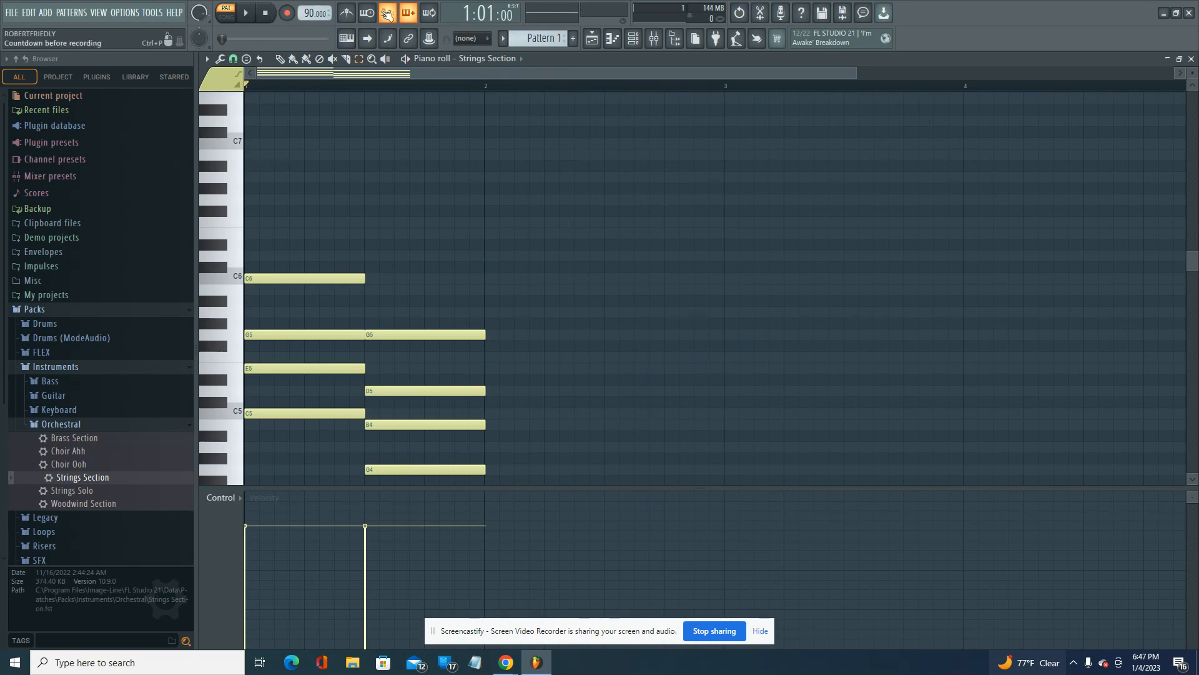
click(248, 14)
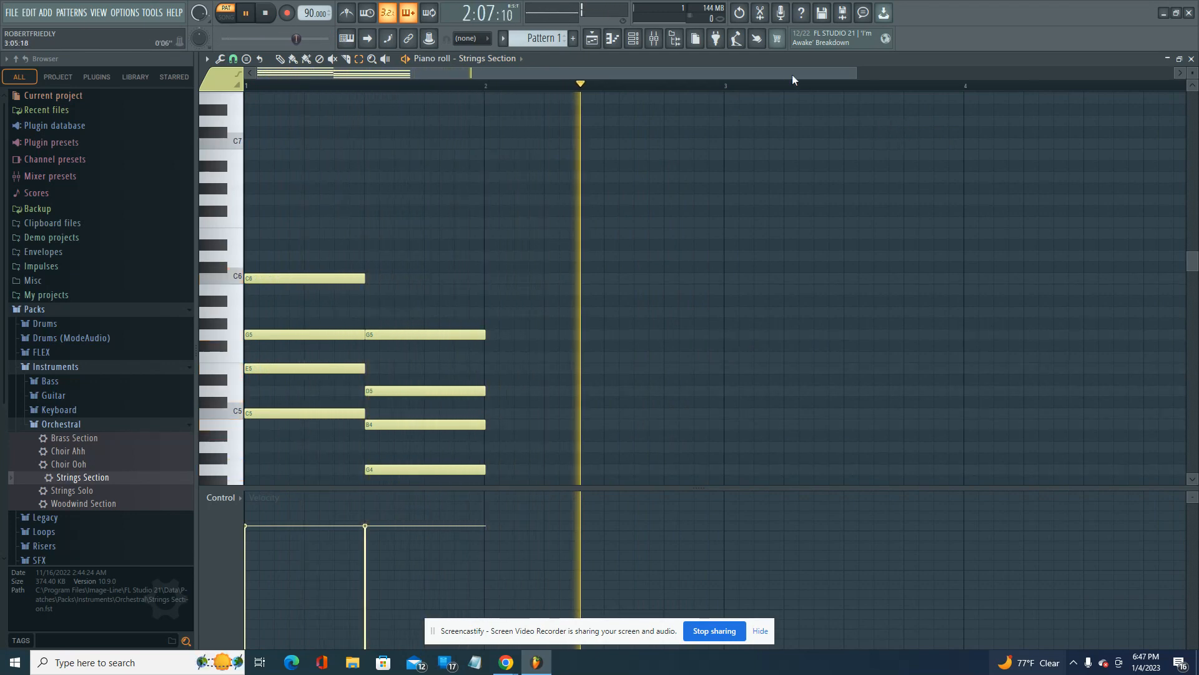
- Stop playback, audition the C and G chords once more from the start of bar 1, and stop again
click(264, 12)
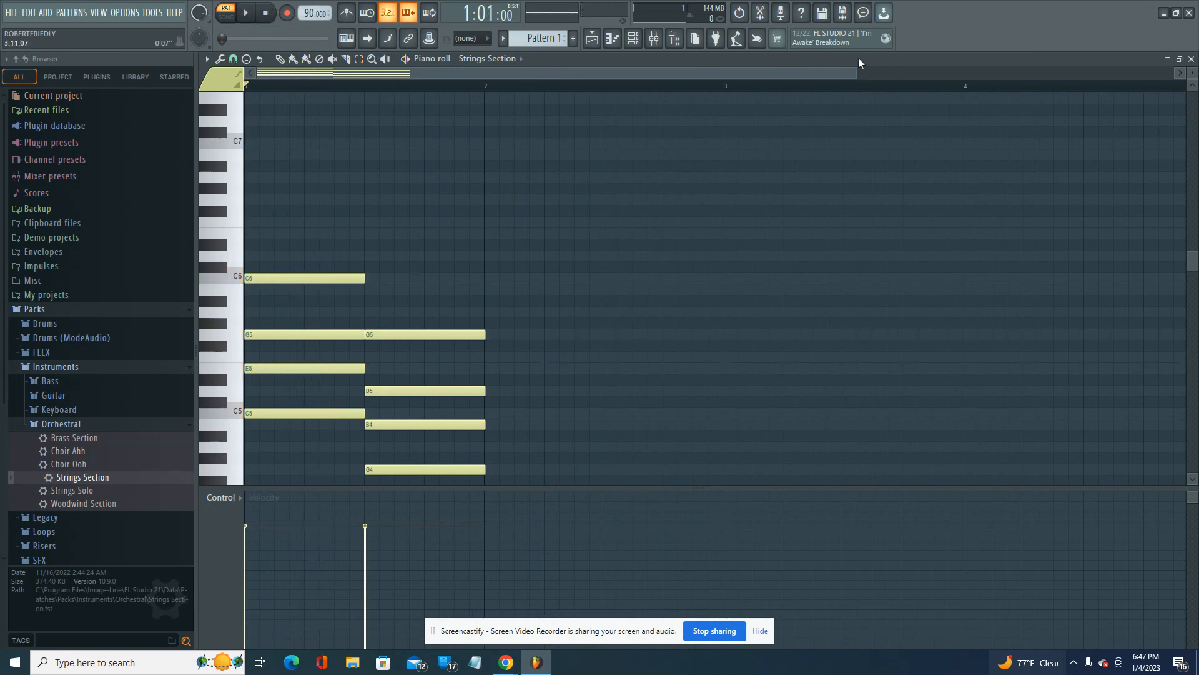
drag(856, 73, 428, 70)
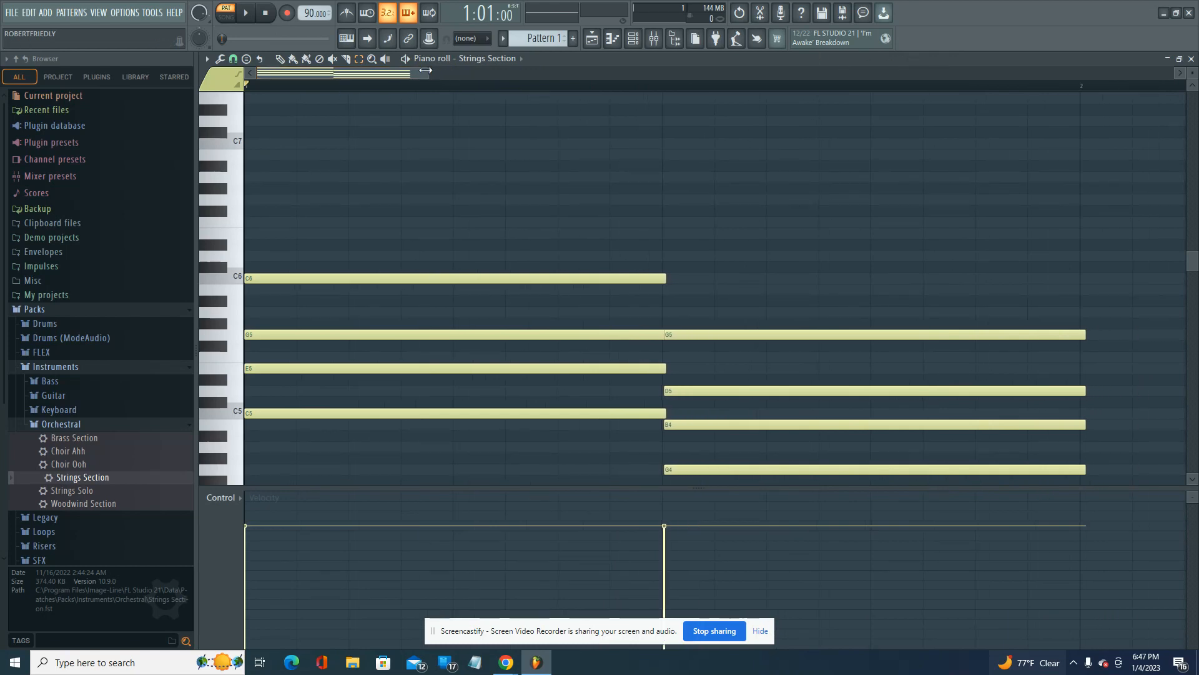
drag(425, 70, 451, 73)
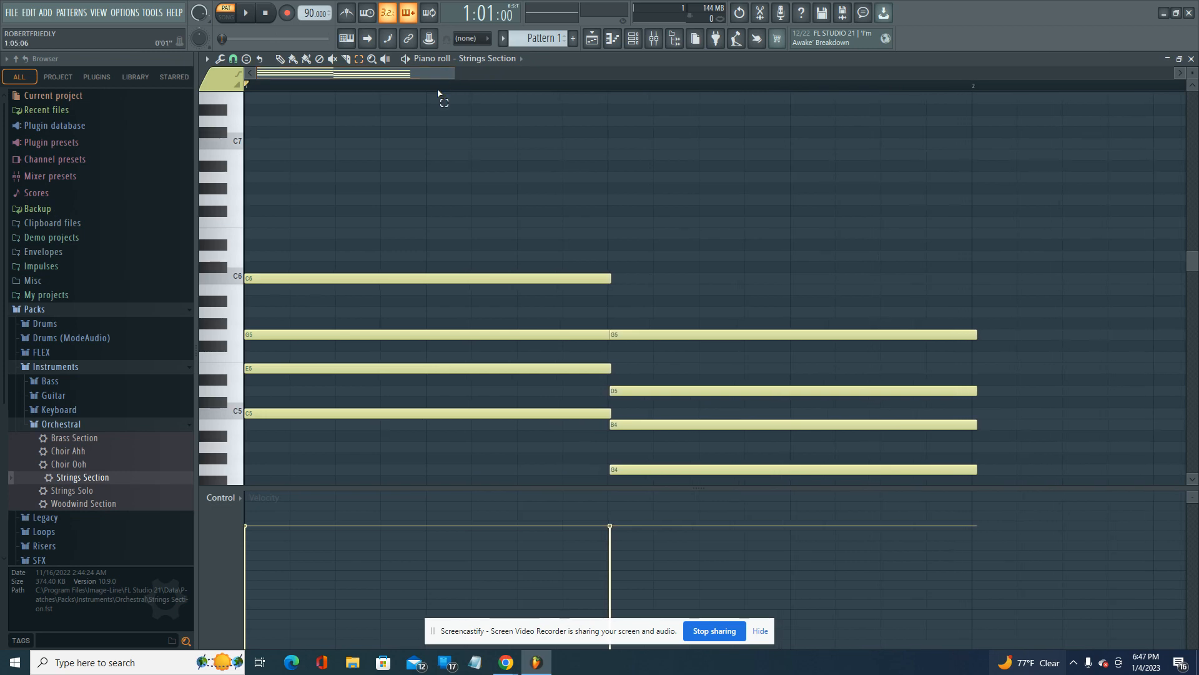
click(247, 13)
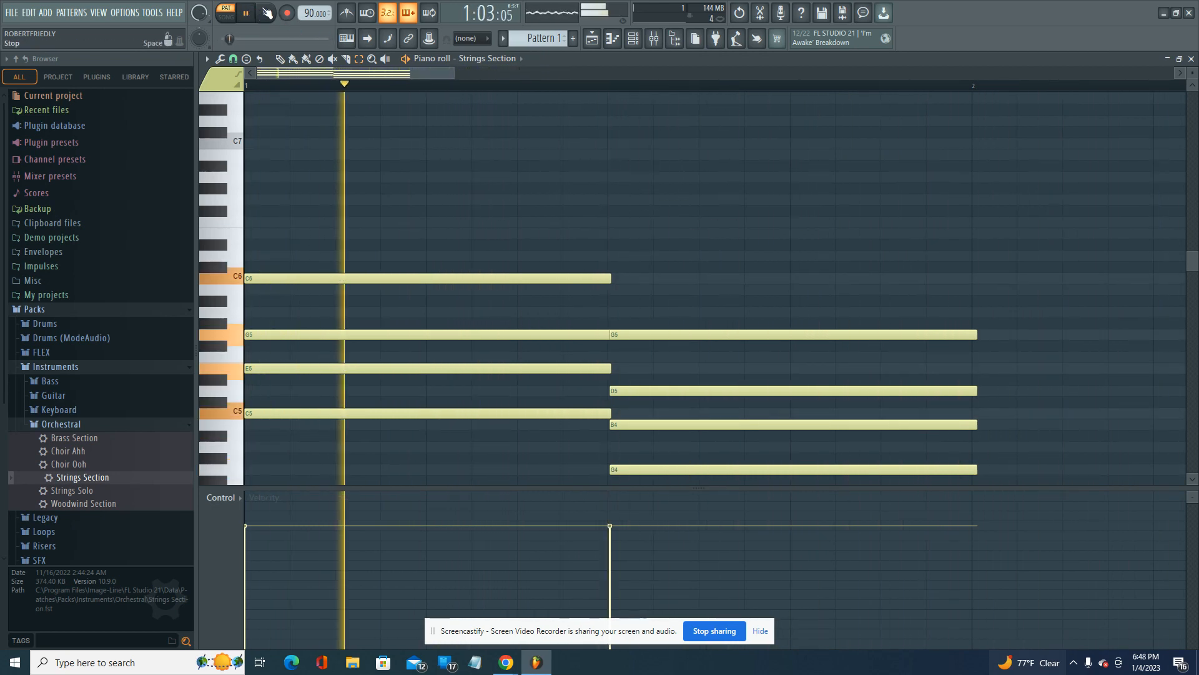
click(275, 11)
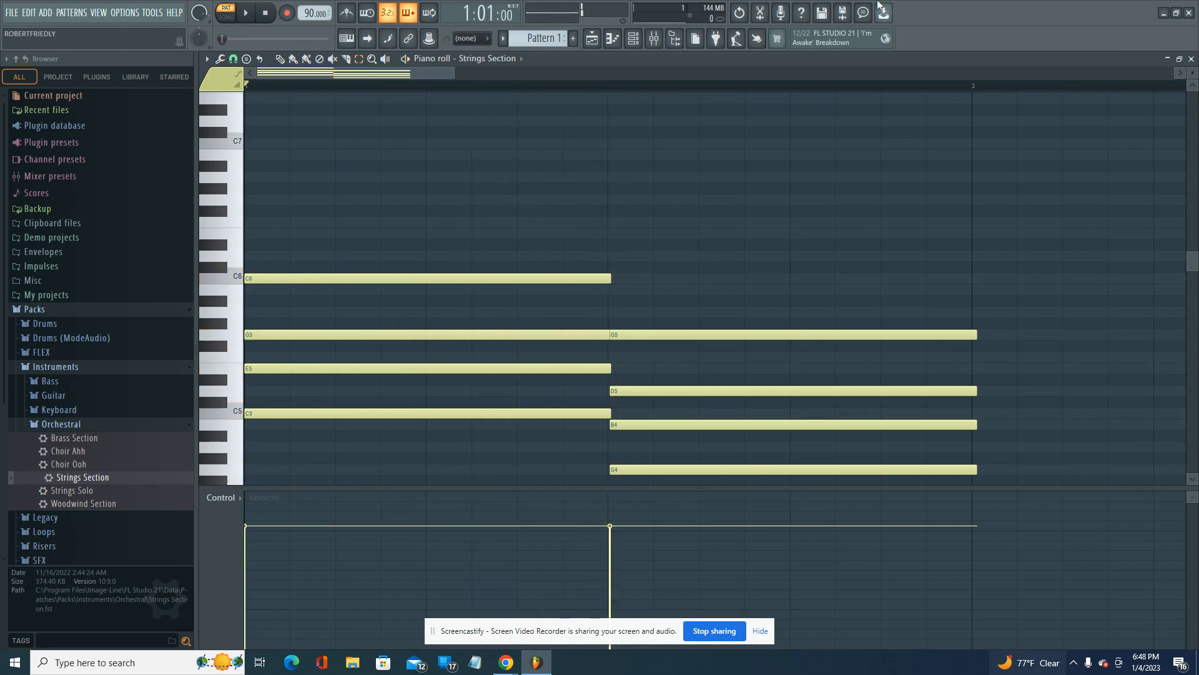
- Rename Pattern 1 in the playlist as "strings" and set its color to brown #762928
click(592, 39)
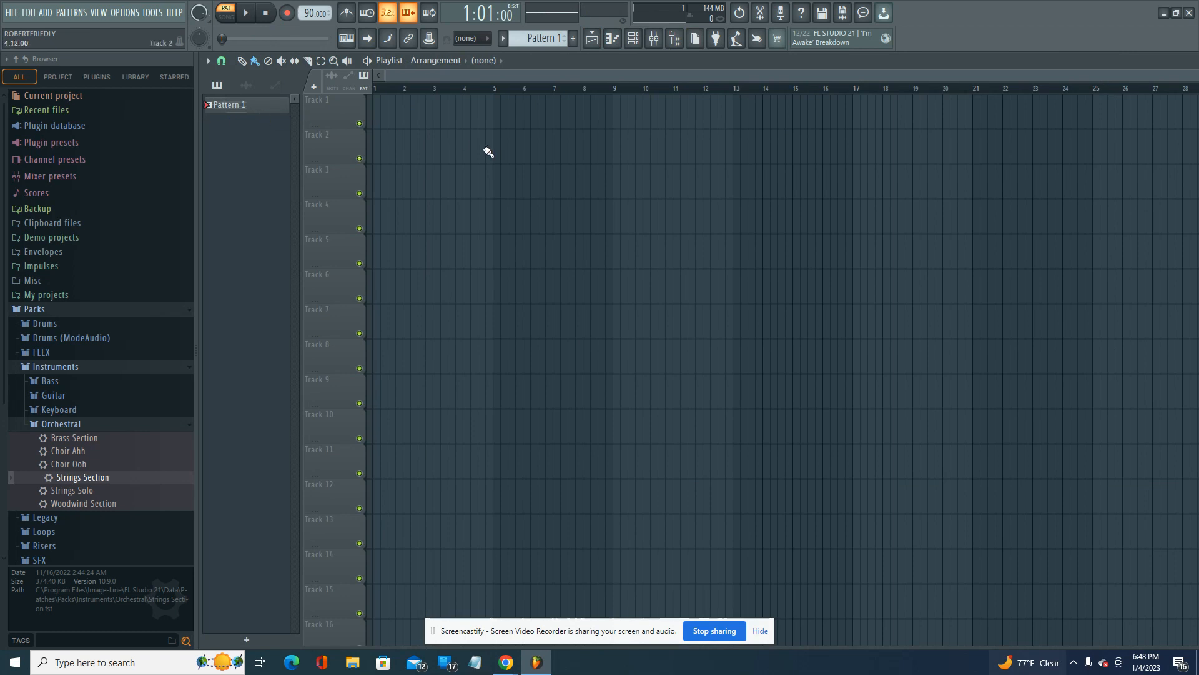
right_click(263, 106)
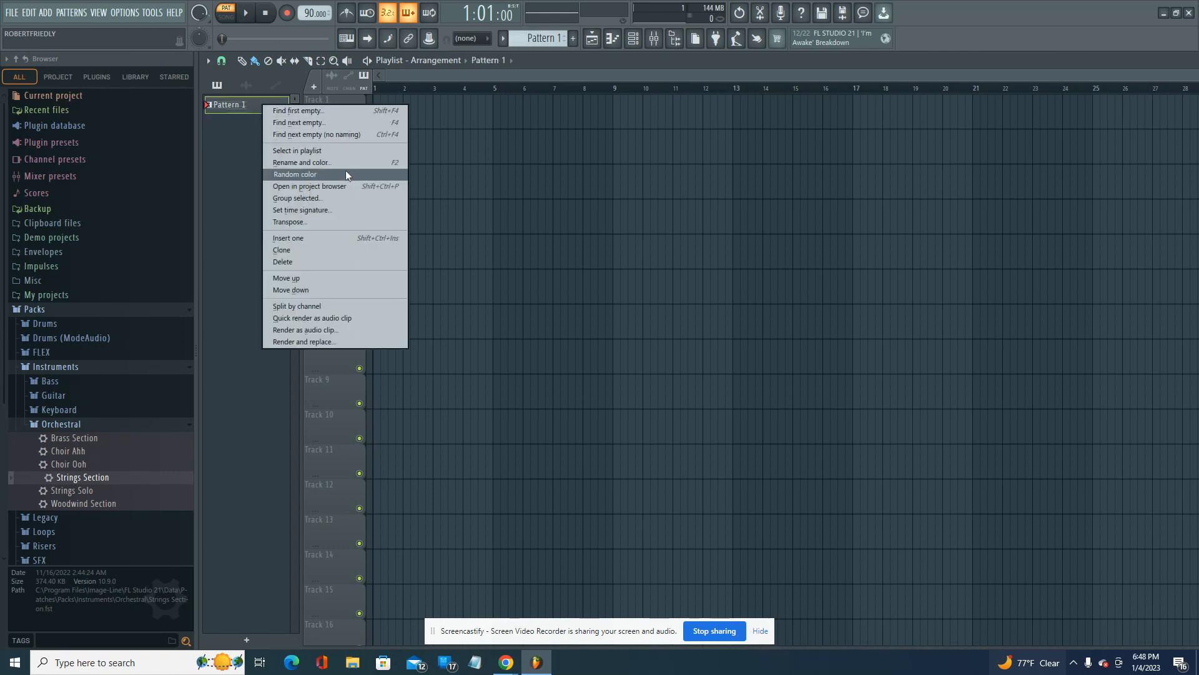
click(320, 165)
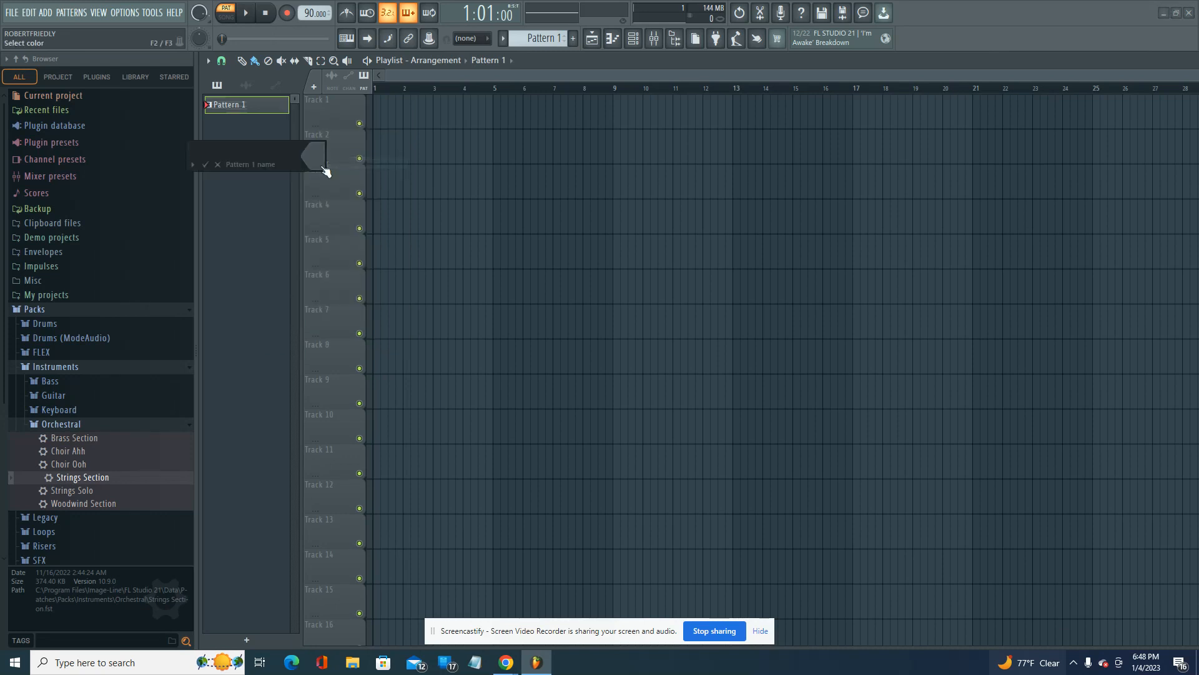
text(strings)
click(313, 167)
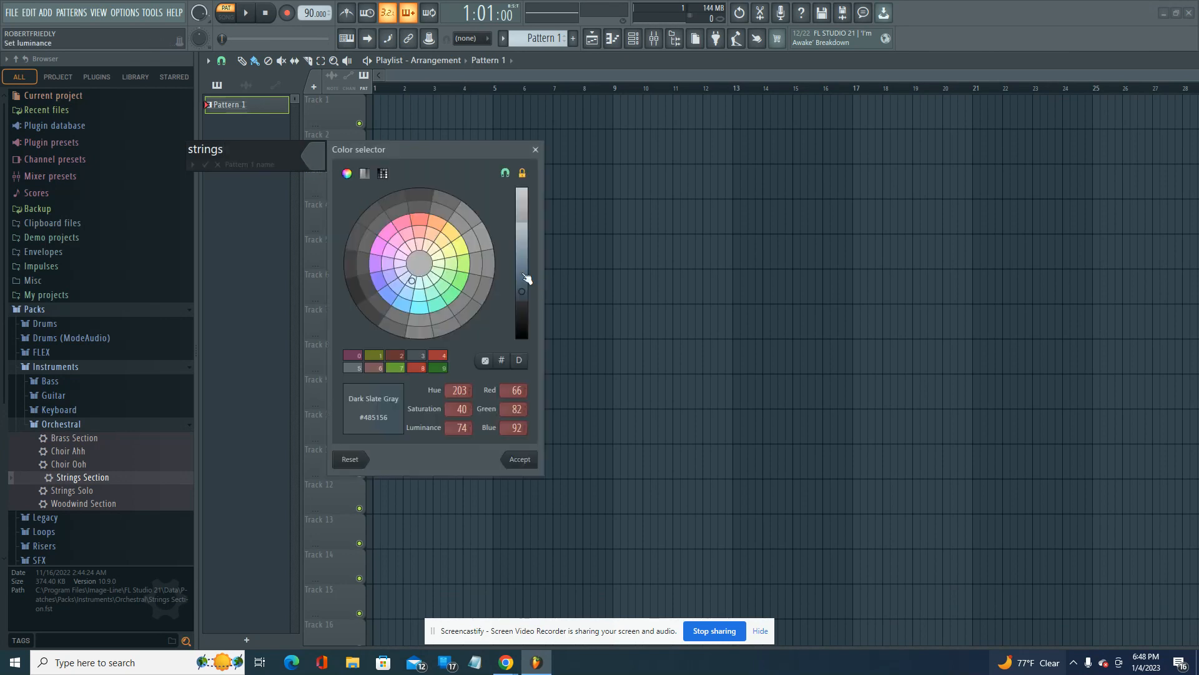
click(419, 221)
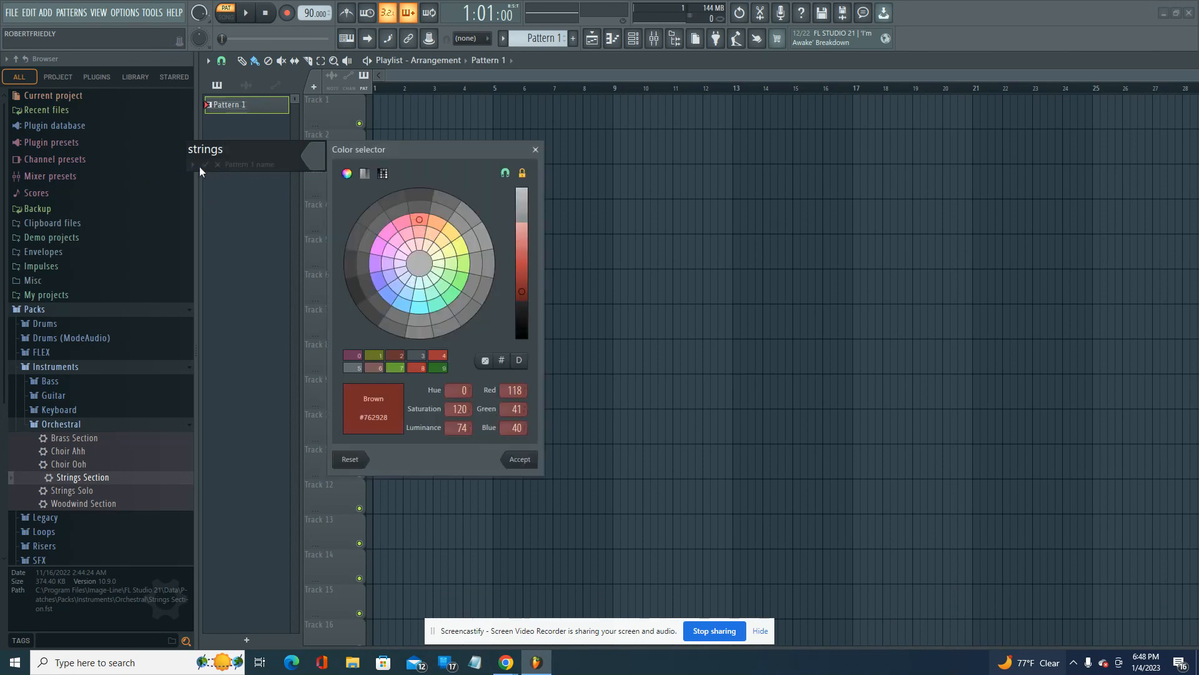
click(520, 460)
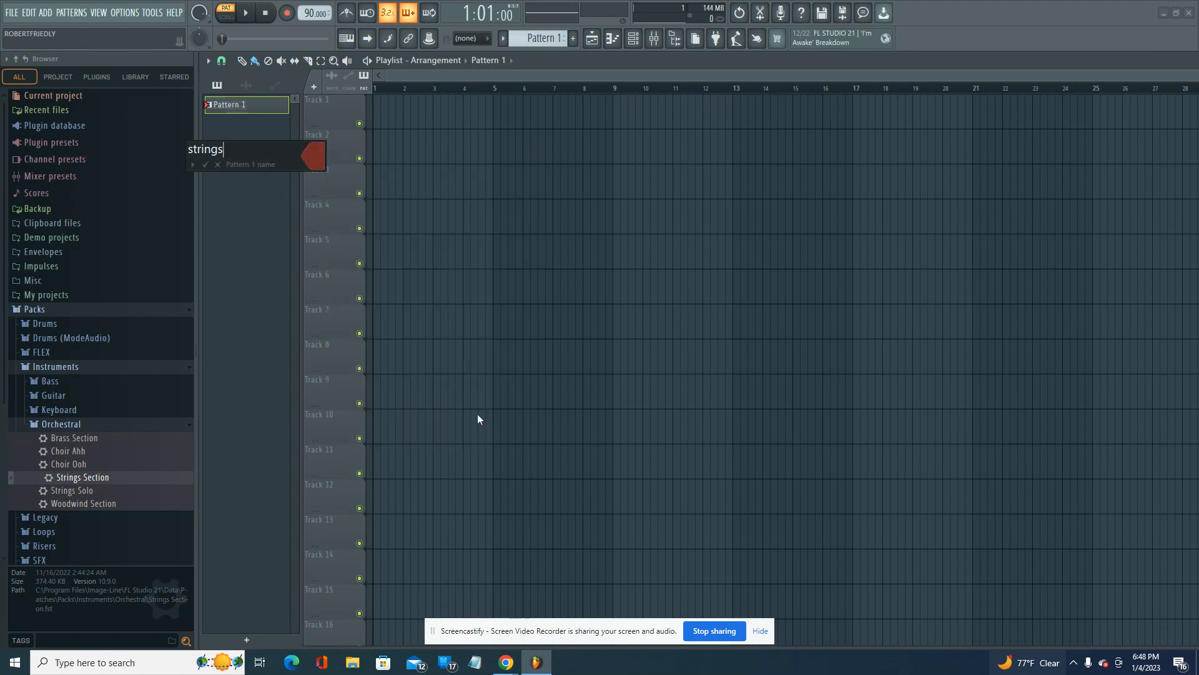
click(206, 164)
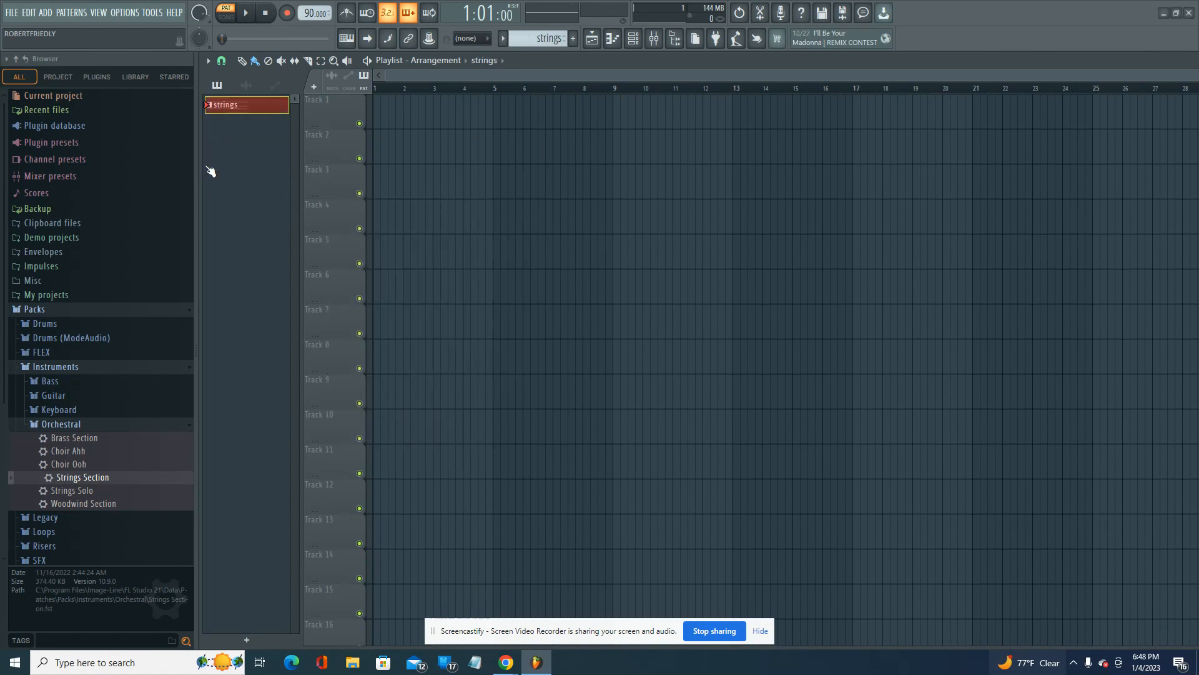
- Place the strings pattern at bar 1 of Track 1, shorten the clip to one bar, and repeat it through bar 6
click(388, 122)
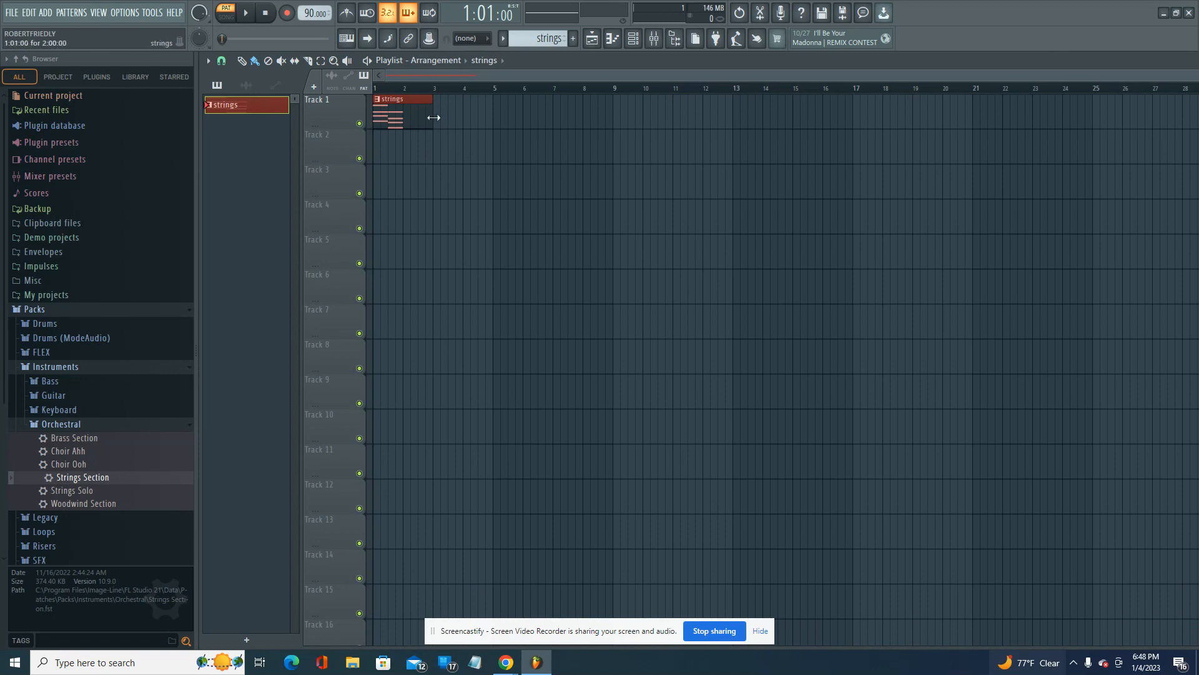
drag(432, 109, 406, 116)
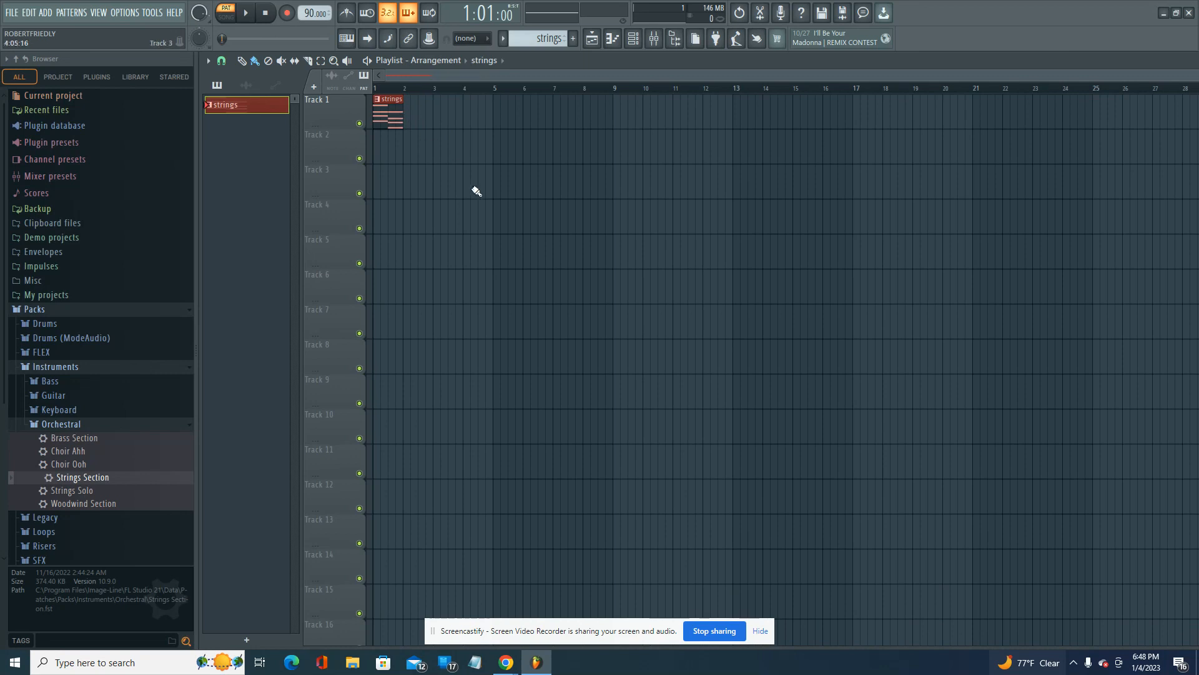
drag(418, 116, 547, 119)
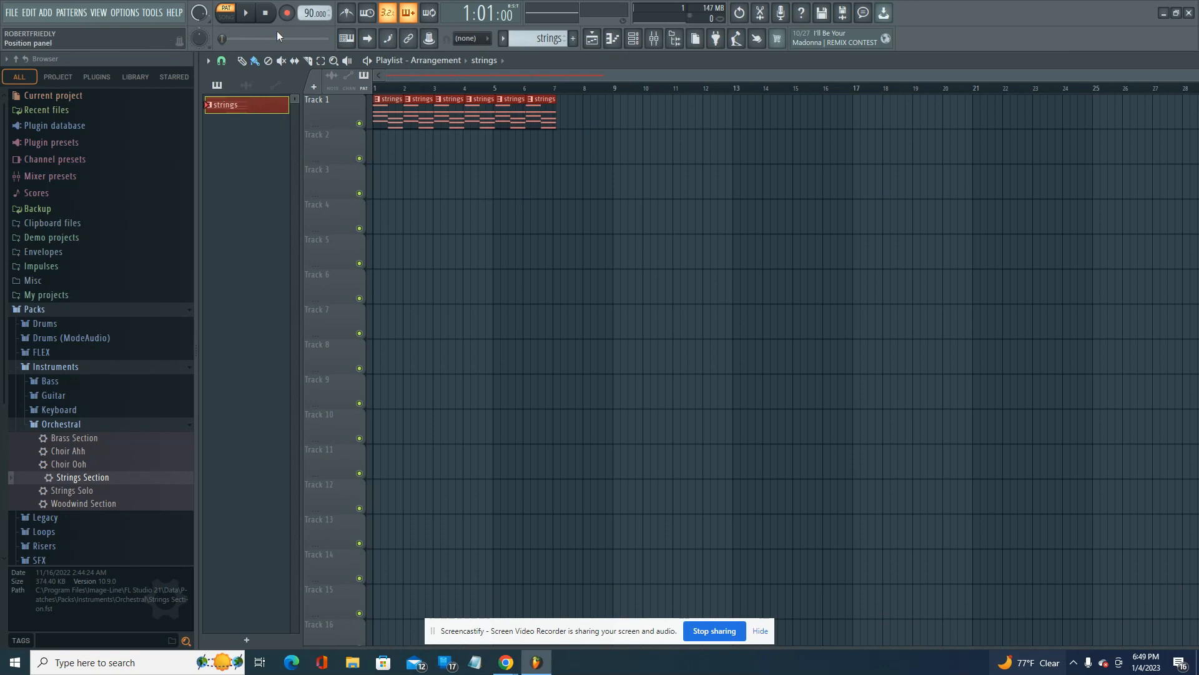
- Switch playback to song mode, play the strings arrangement from the start, and stop it
click(232, 21)
click(252, 13)
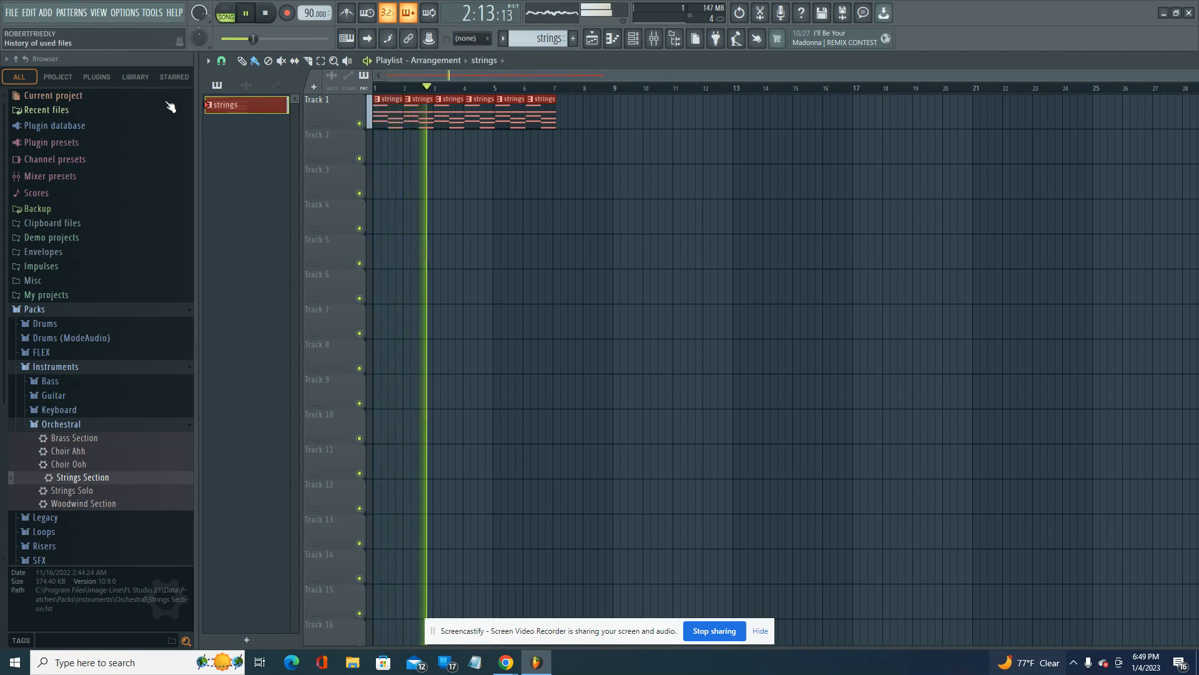
click(269, 14)
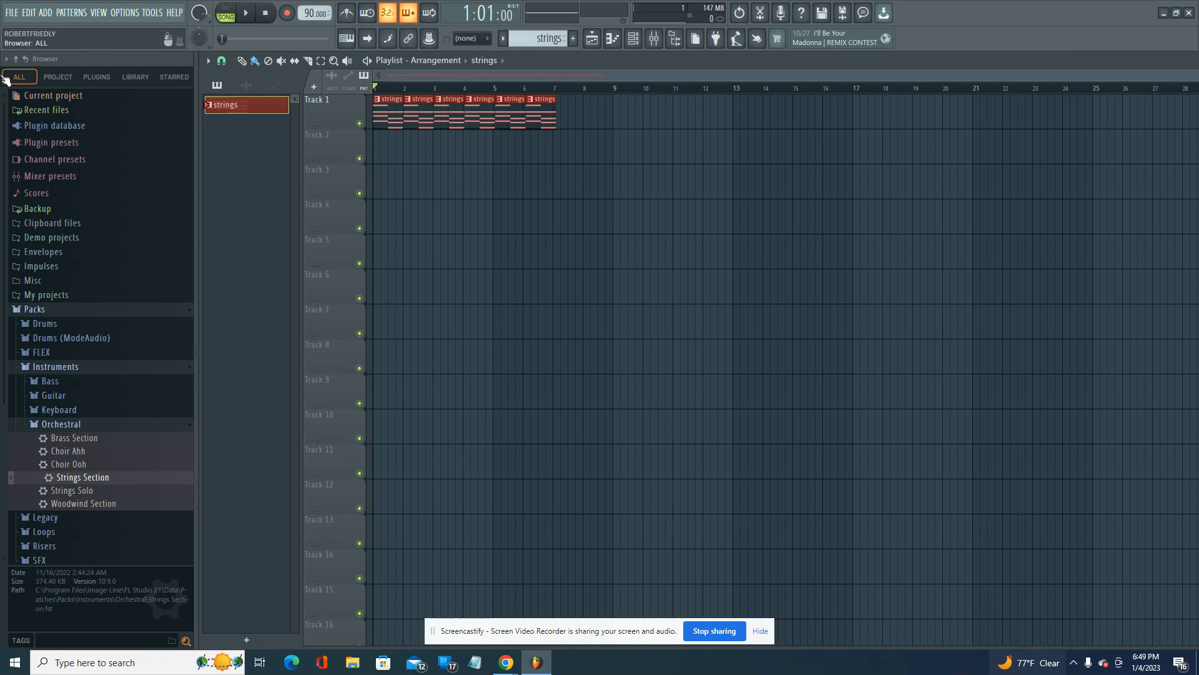
- Review the new-project template options, the channel rack, the instrument packs and the strings piano roll, and return to the playlist
click(13, 13)
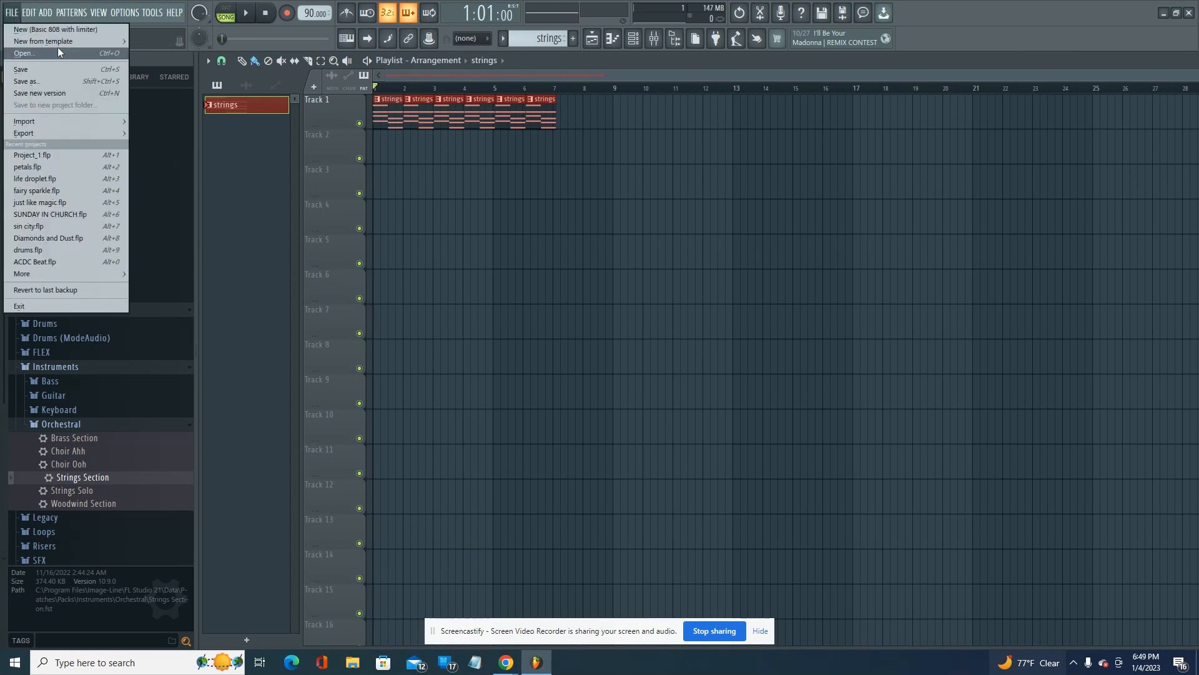
mouse_move(73, 39)
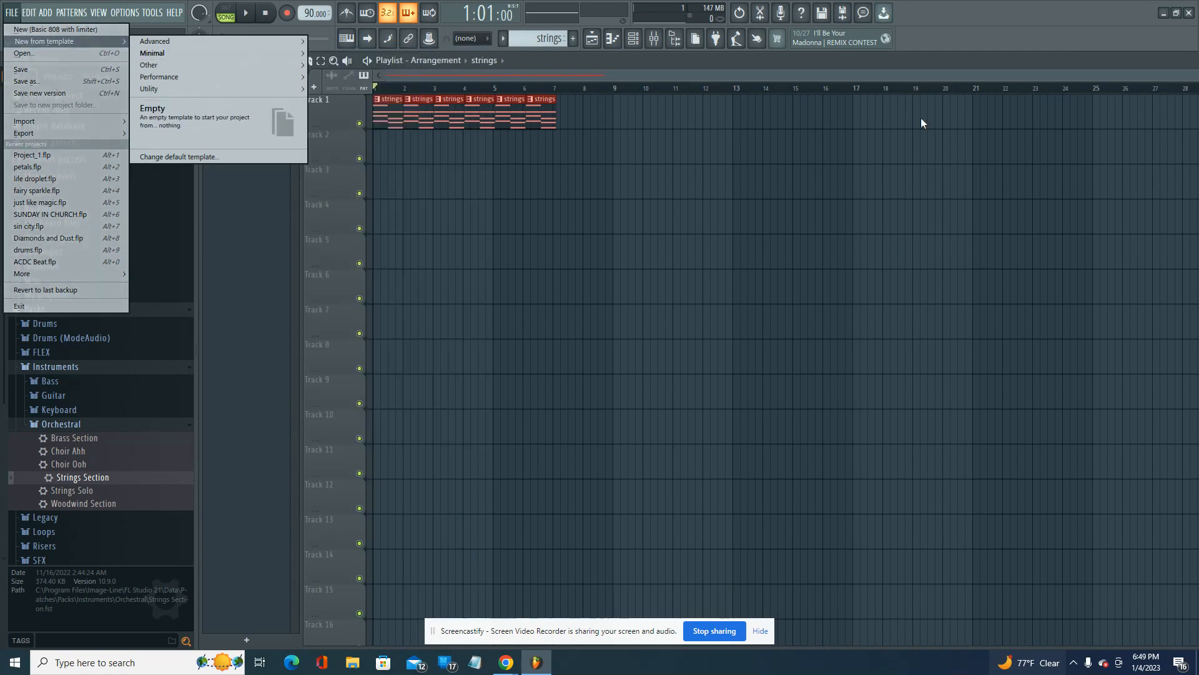
click(1006, 26)
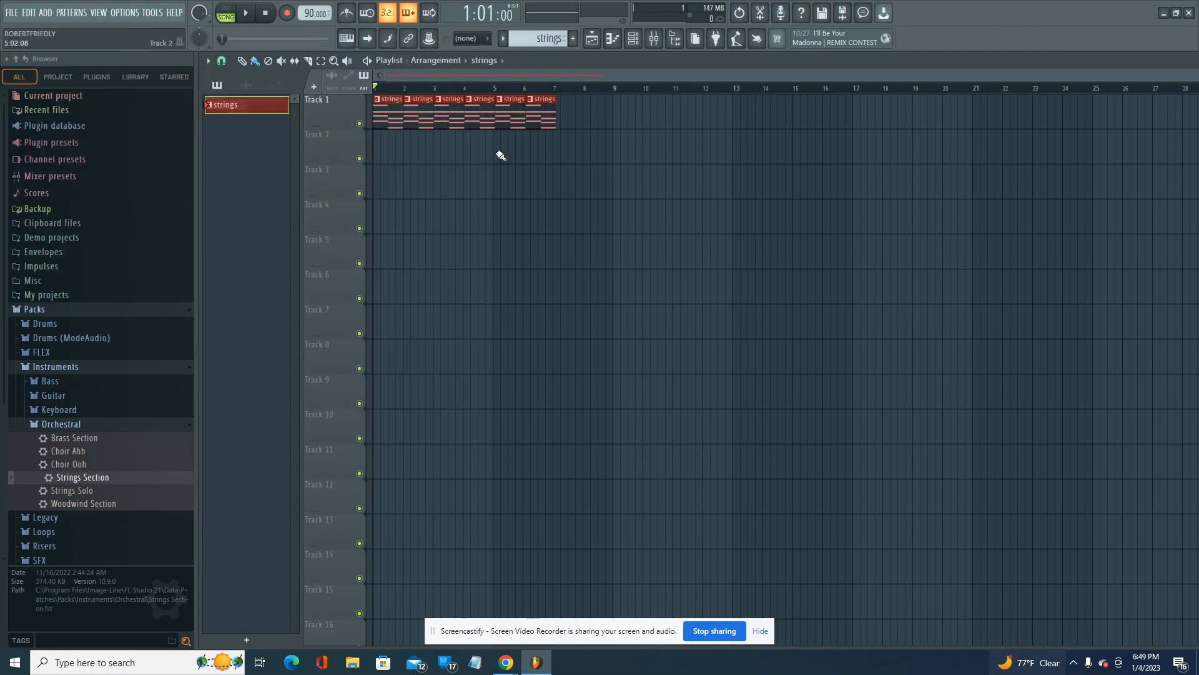
click(634, 40)
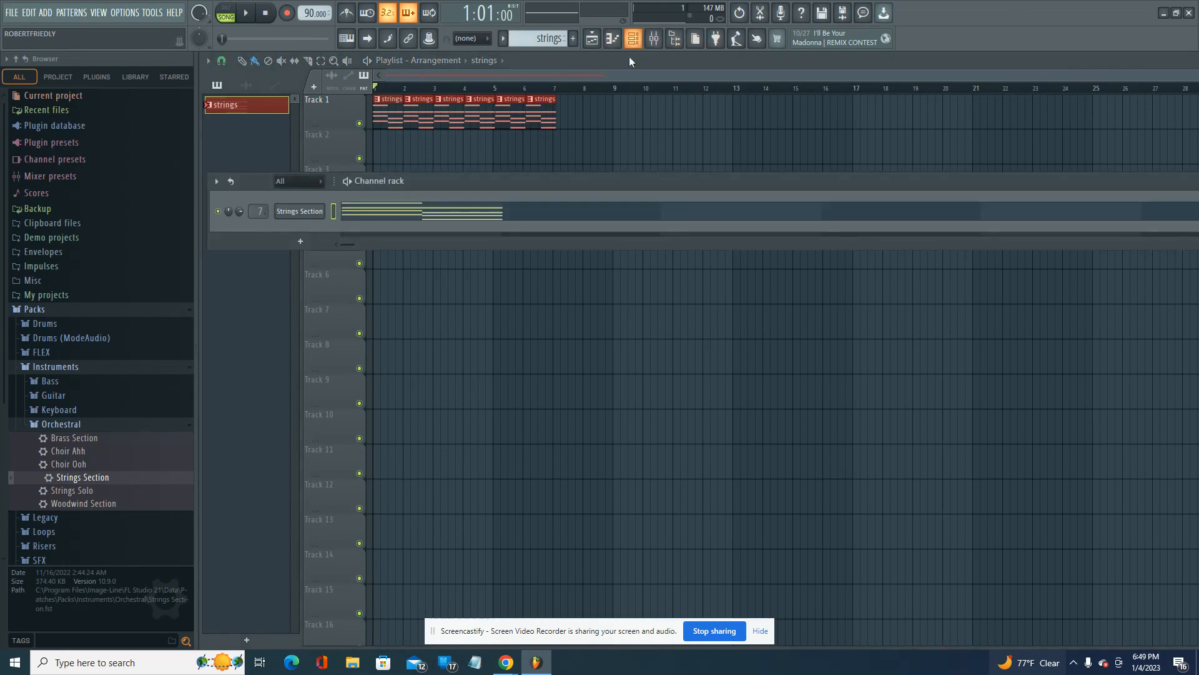
click(30, 310)
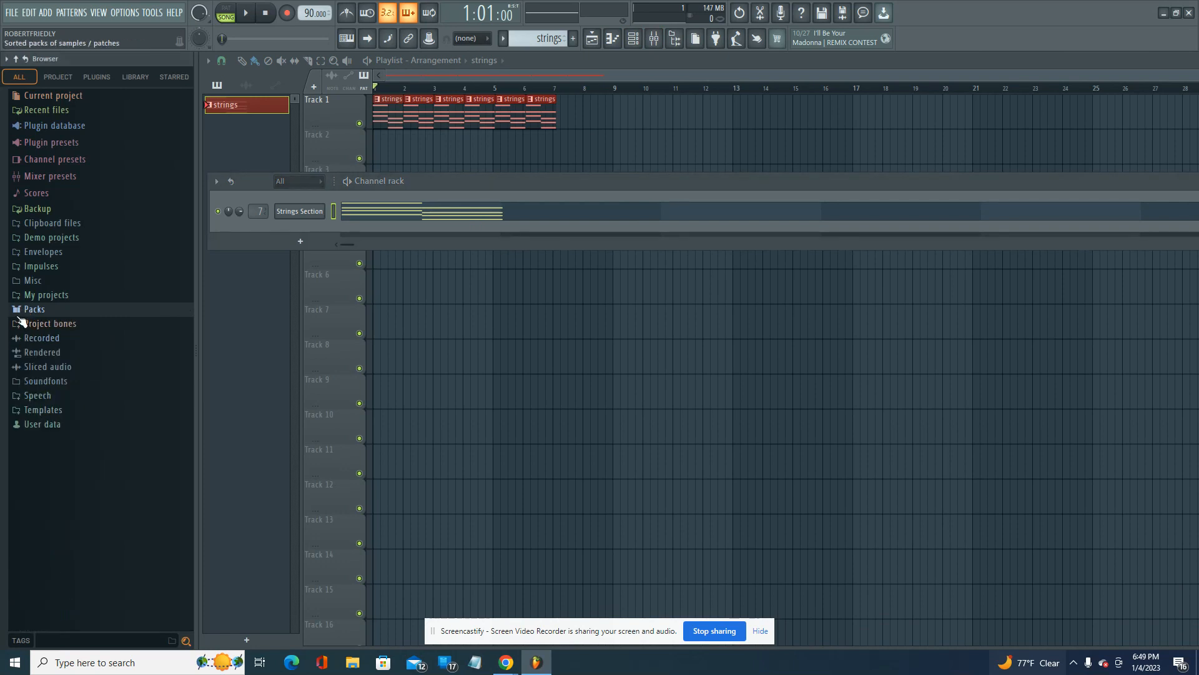
click(26, 310)
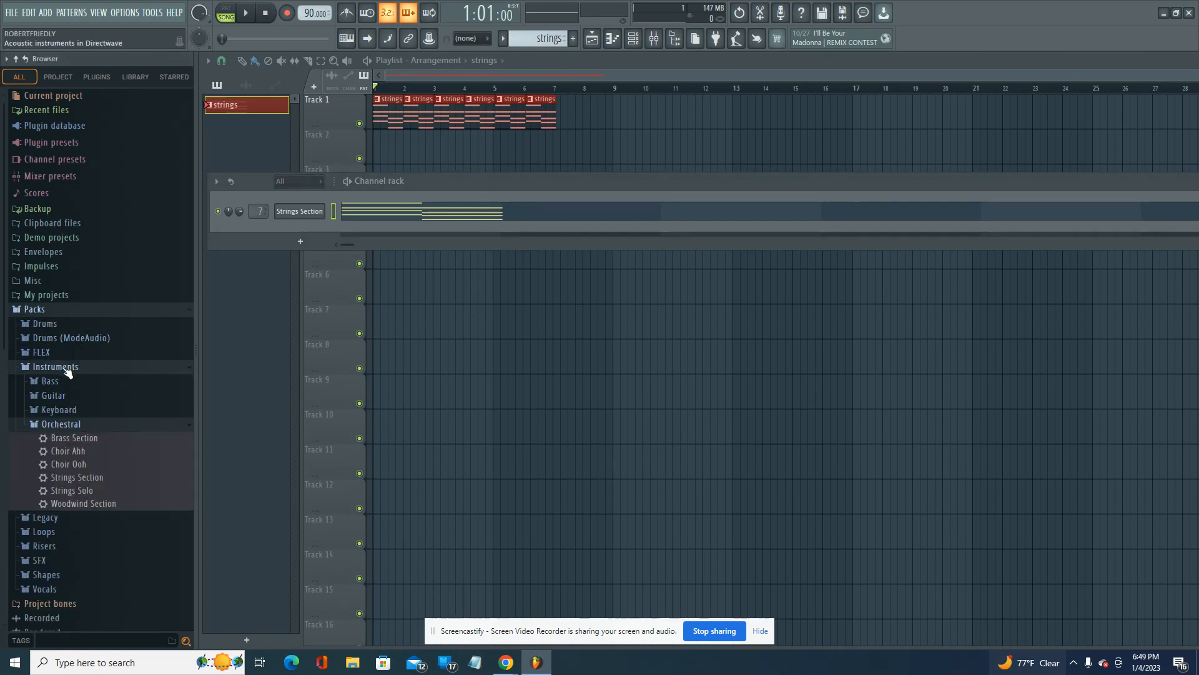
click(35, 368)
click(34, 369)
click(613, 40)
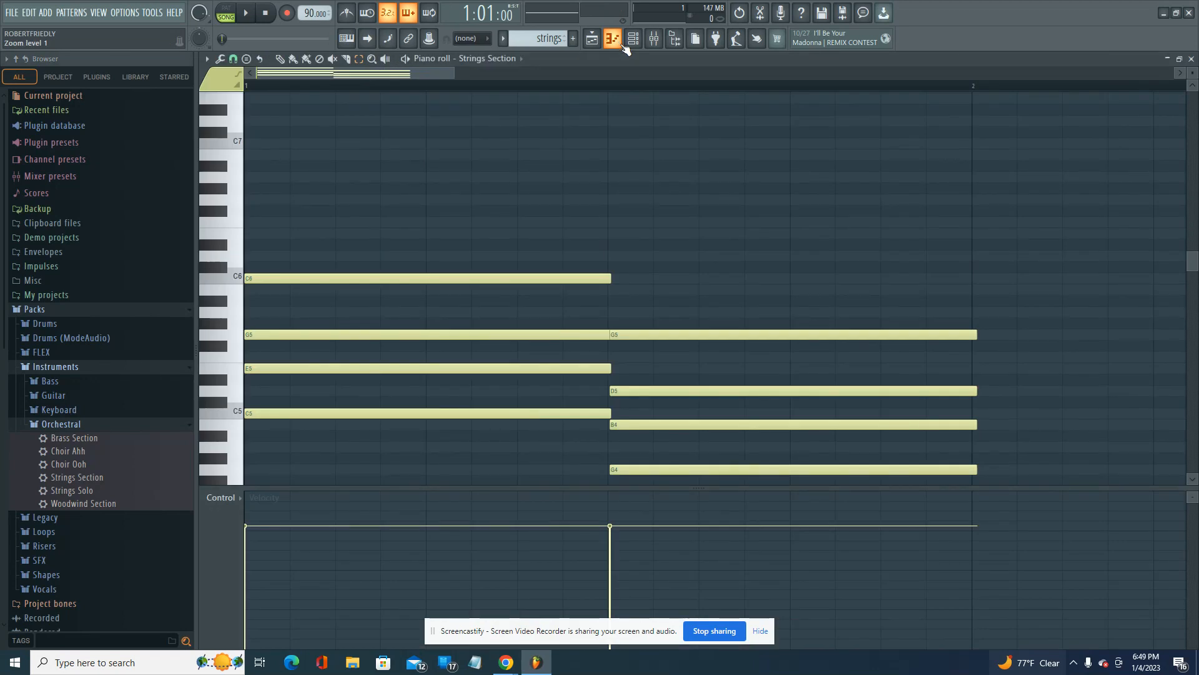
click(592, 39)
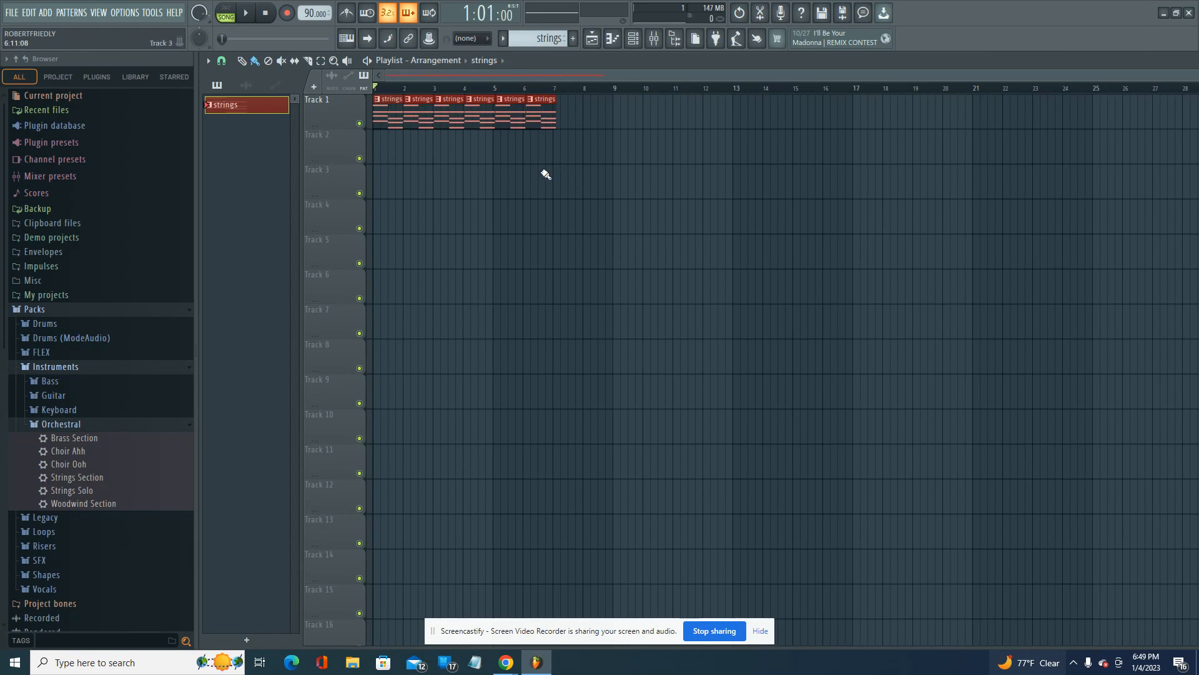
- Play the strings arrangement again, stop it, and view the project's preset tempo options without choosing one
click(246, 13)
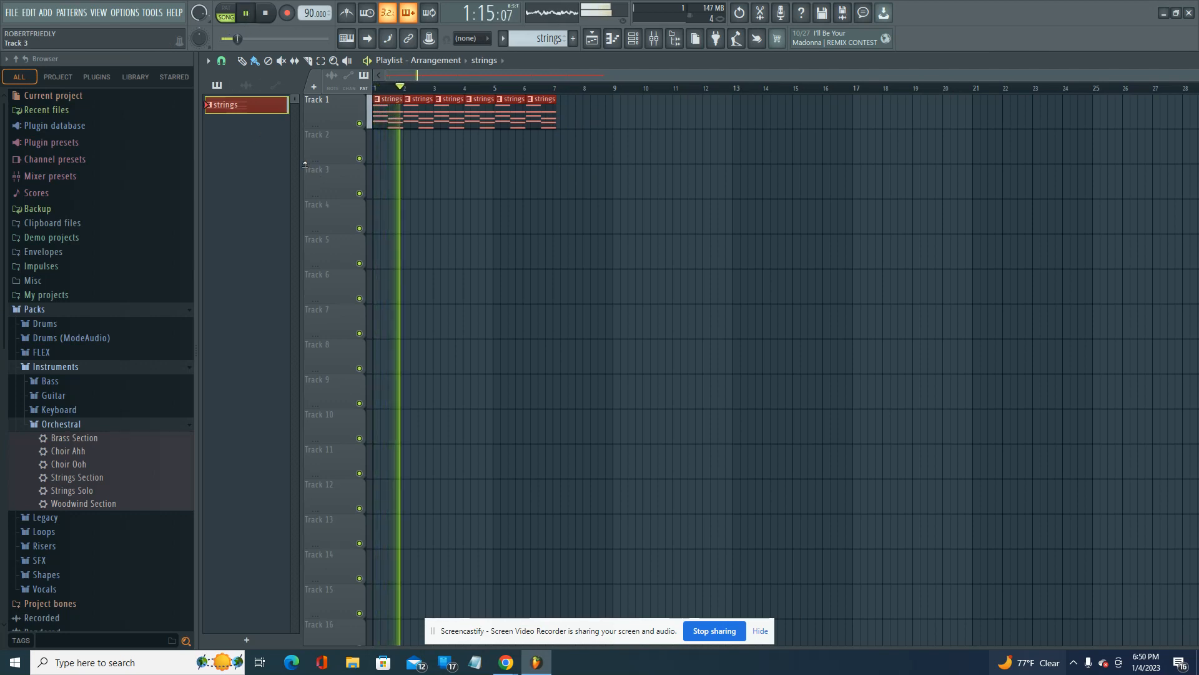
click(273, 15)
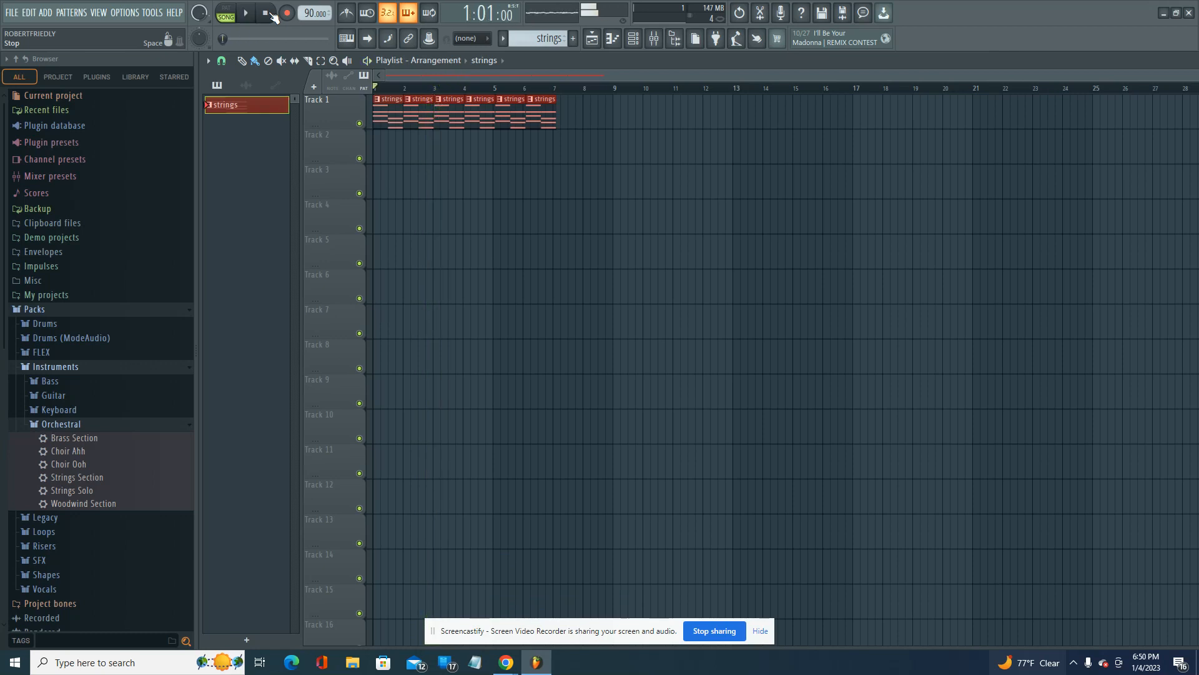
right_click(314, 13)
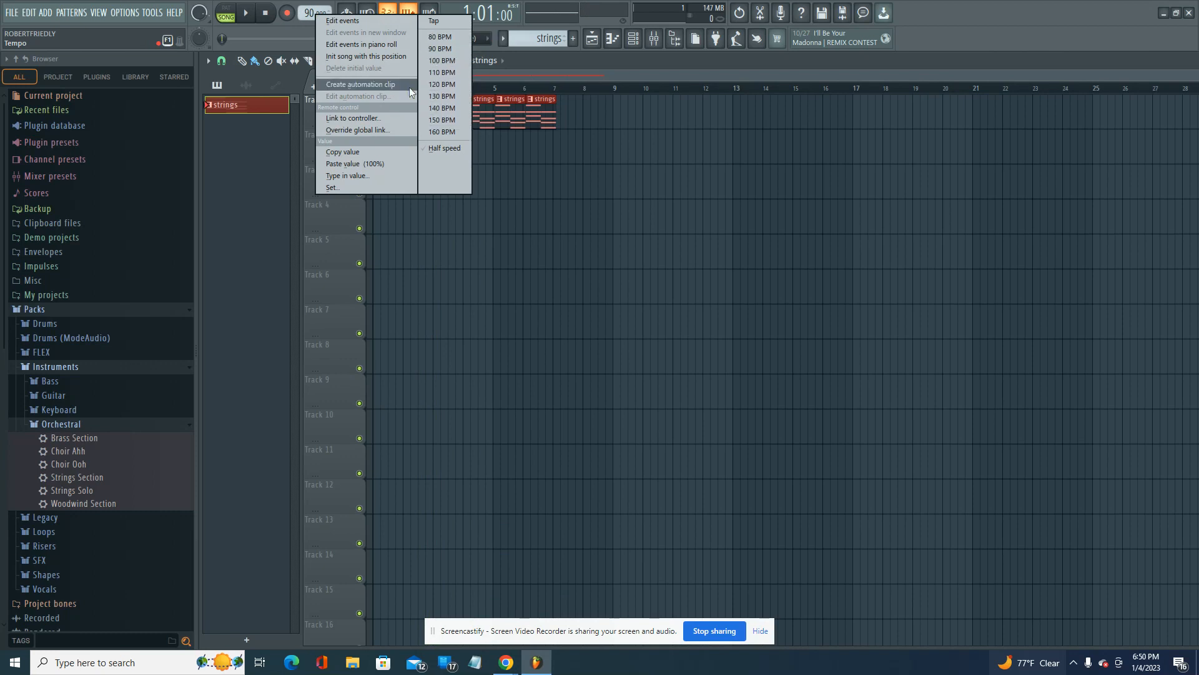
click(1013, 21)
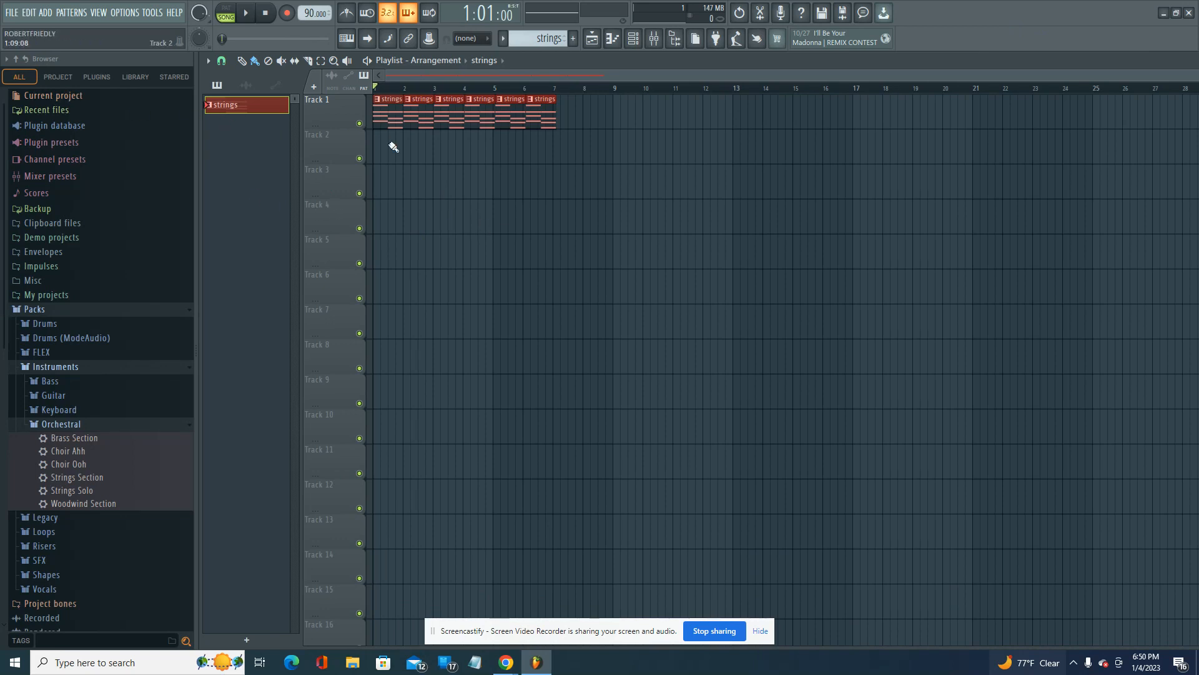
click(17, 15)
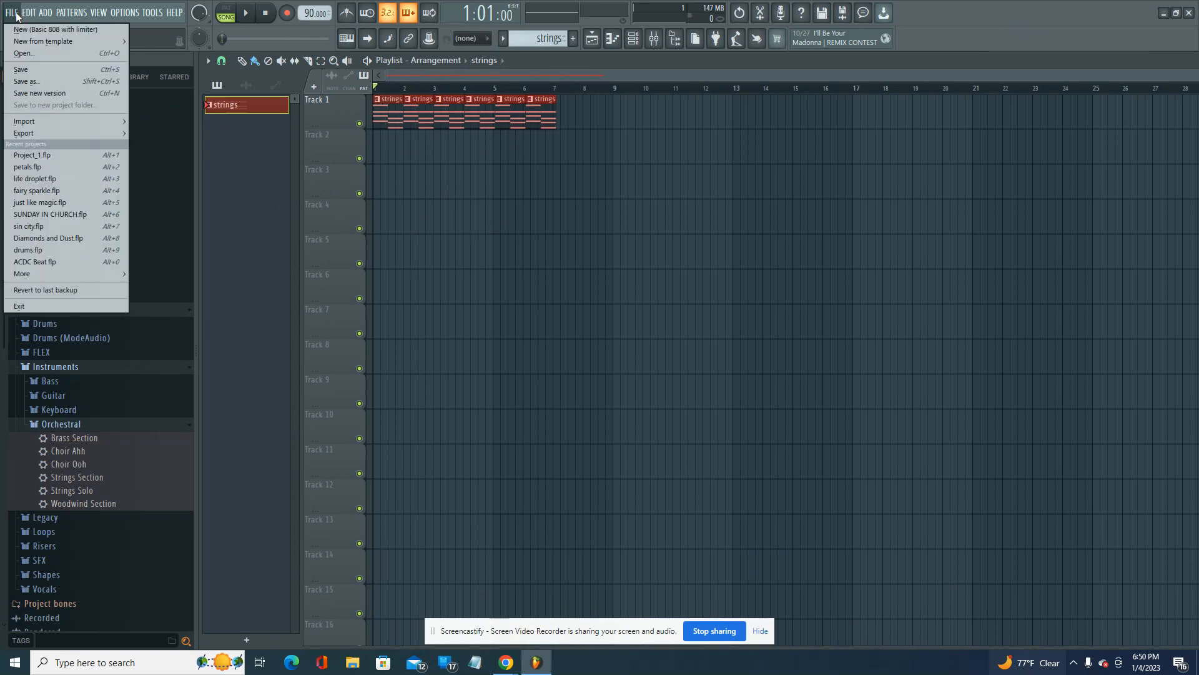
click(720, 260)
right_click(736, 255)
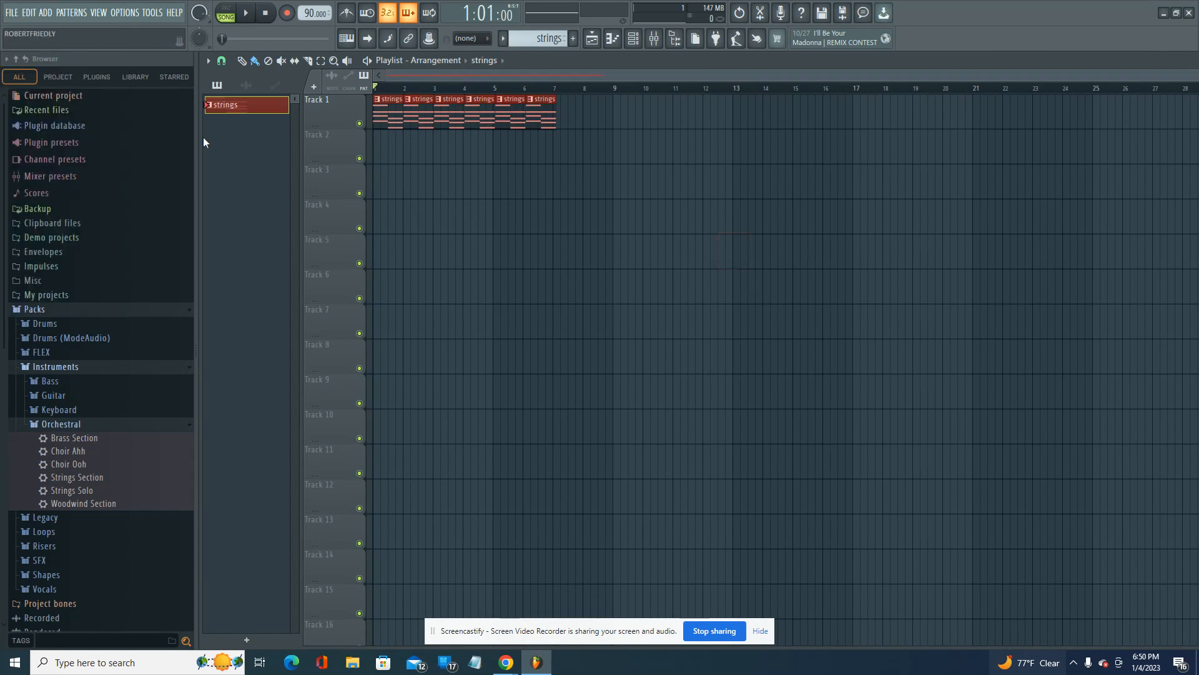